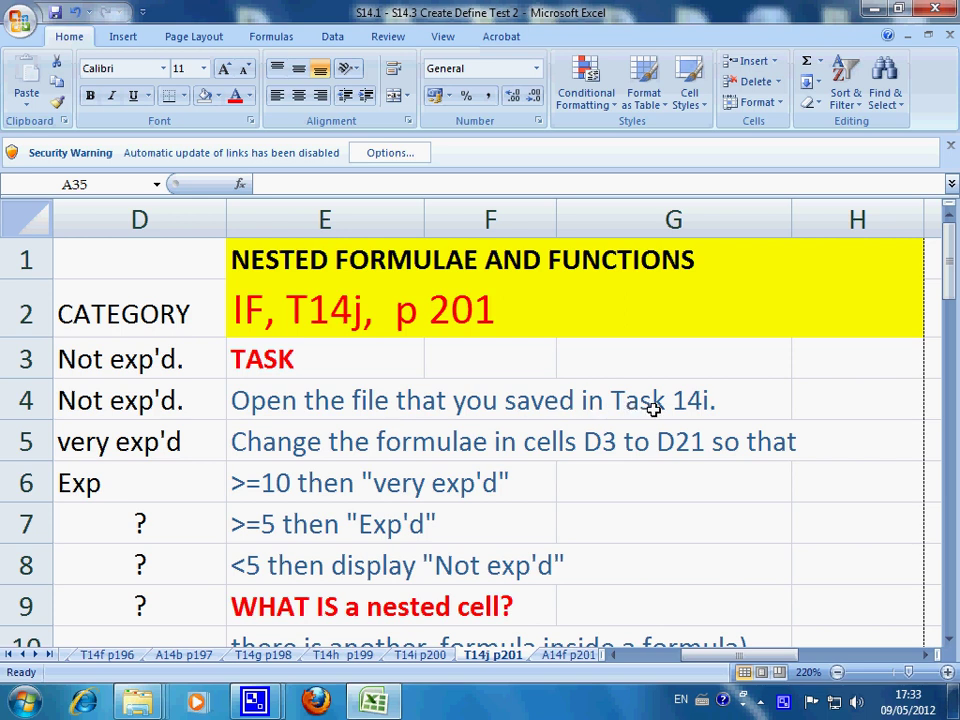
Examine the task instruction in E4, the Name, Job, Yrs exp and CATEGORY columns, and the category cells holding question marks
click(257, 399)
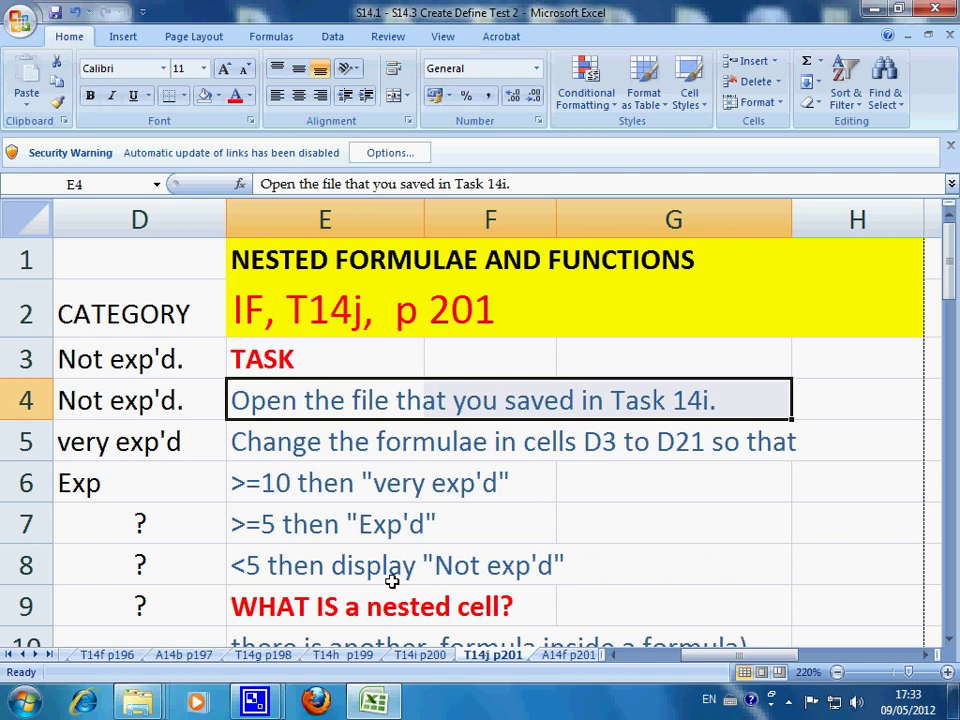
ctrl+scroll(392, 581, down, 6)
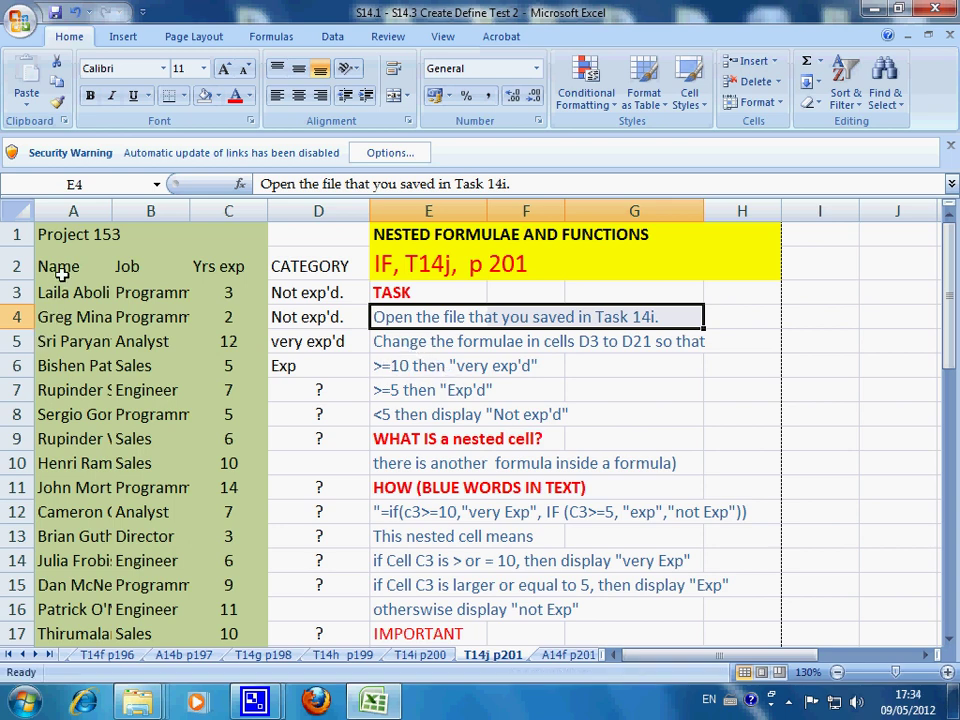
drag(62, 268, 77, 634)
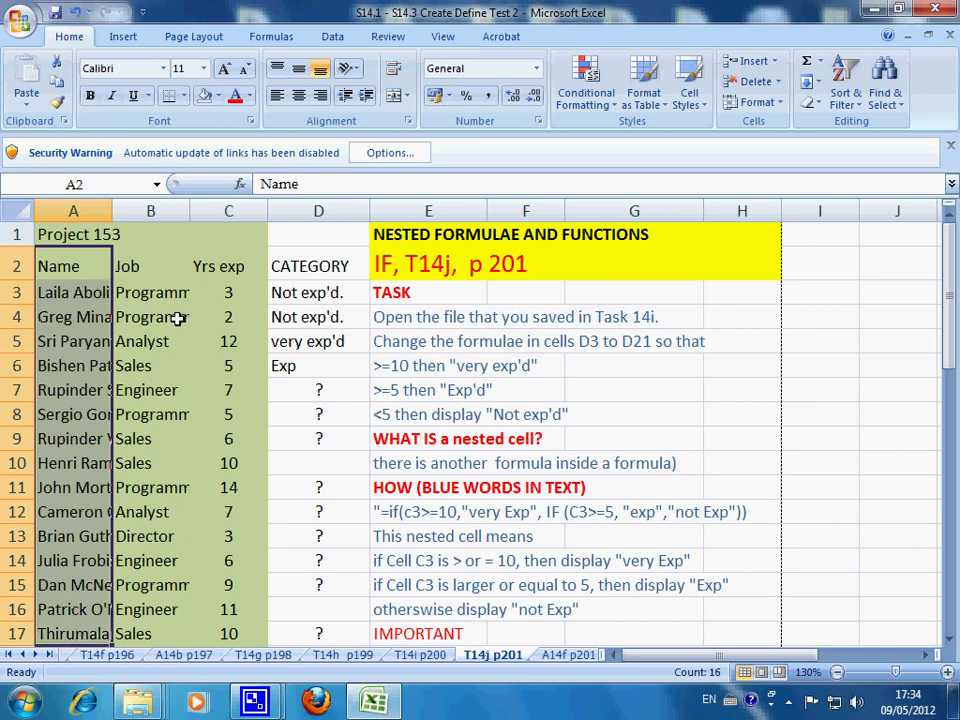
drag(141, 291, 157, 630)
drag(233, 292, 235, 632)
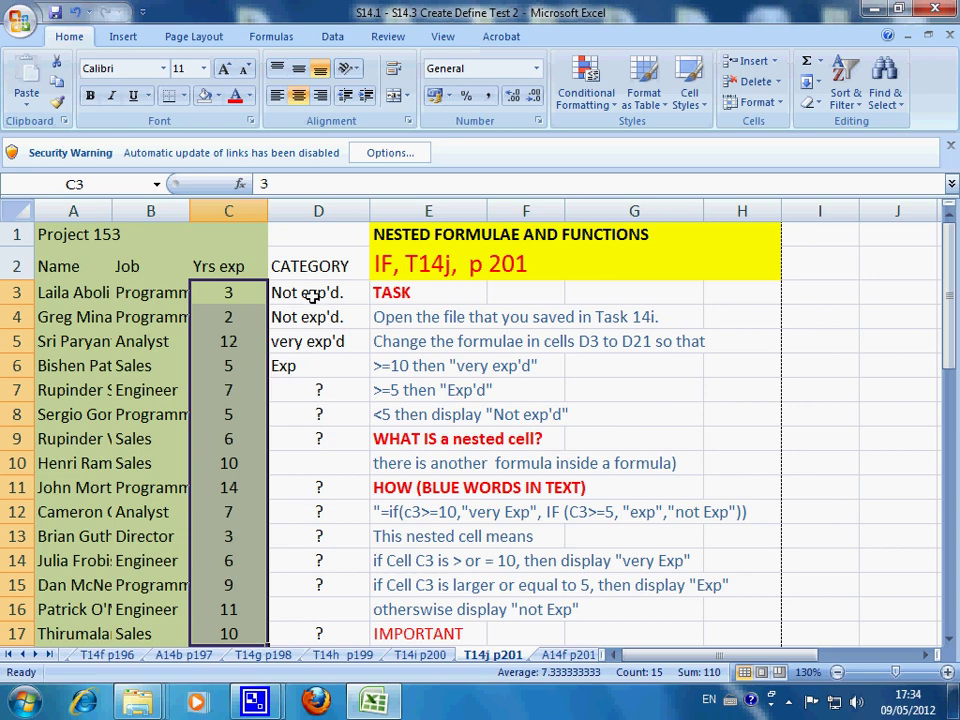
drag(310, 264, 321, 626)
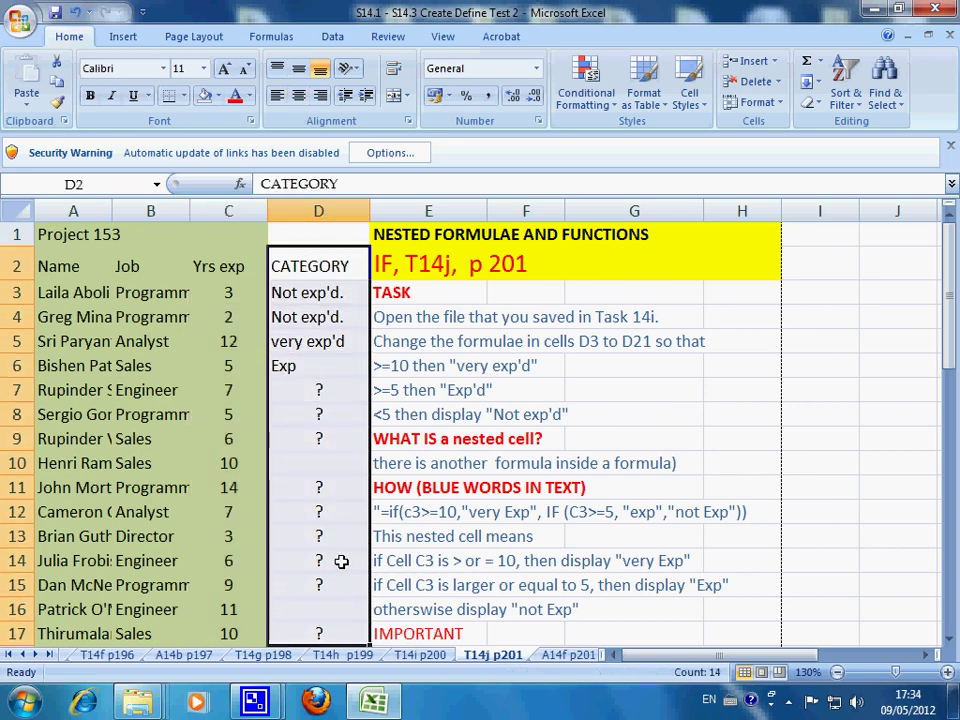
click(314, 390)
click(313, 416)
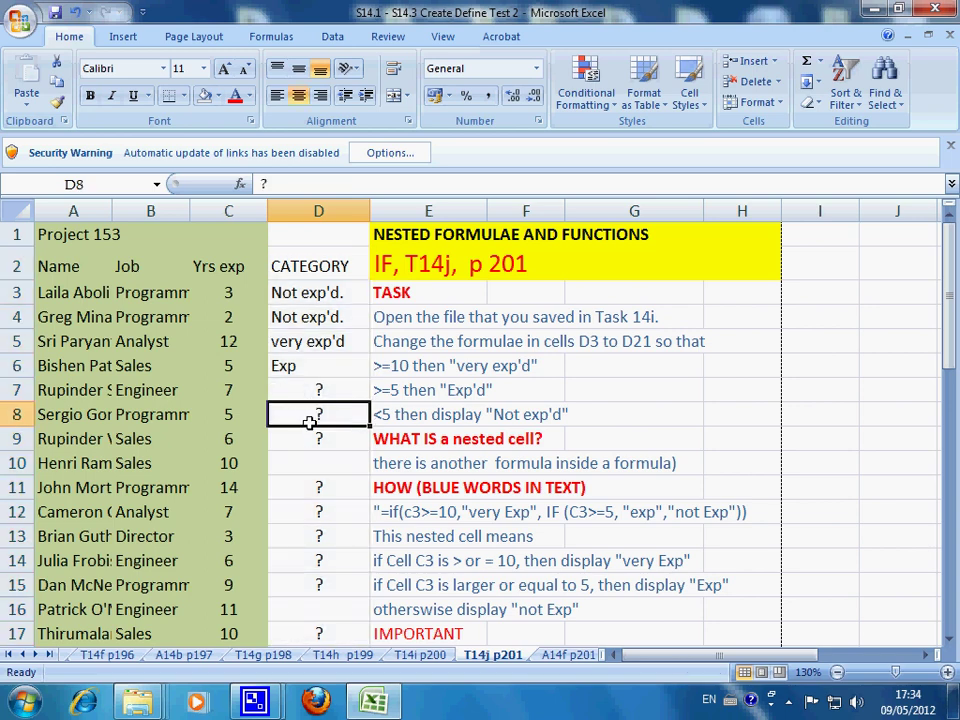
click(313, 438)
click(315, 465)
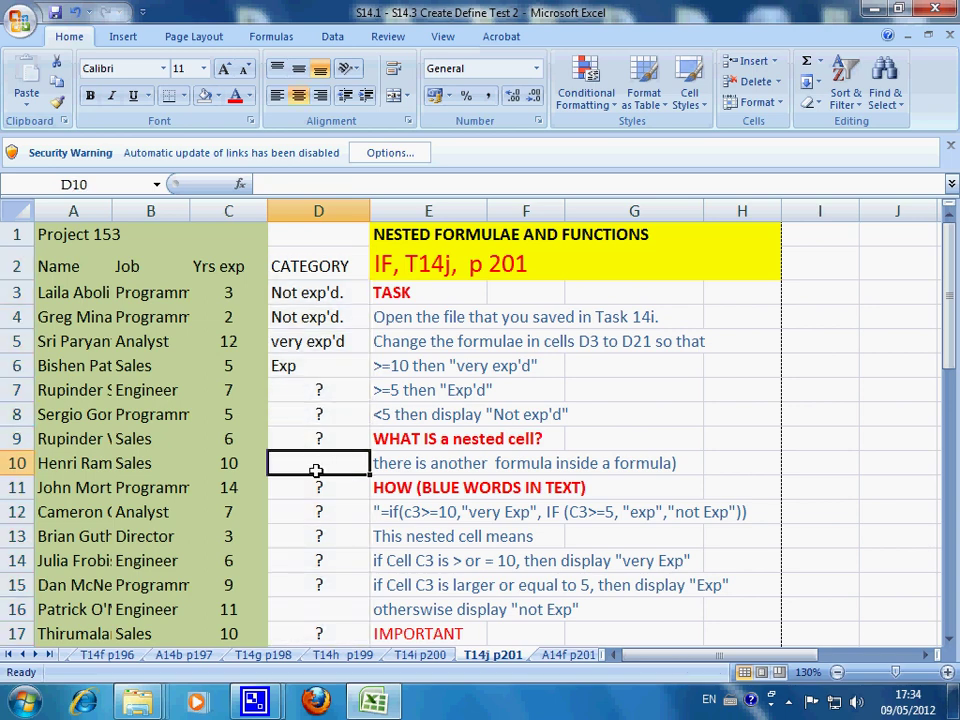
click(321, 485)
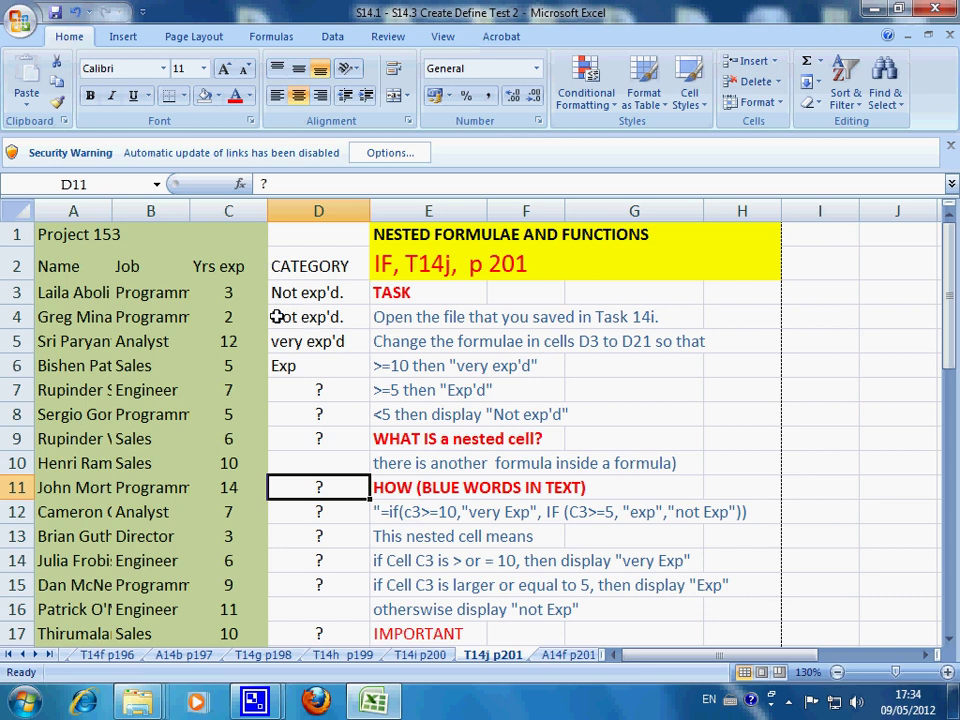
click(311, 391)
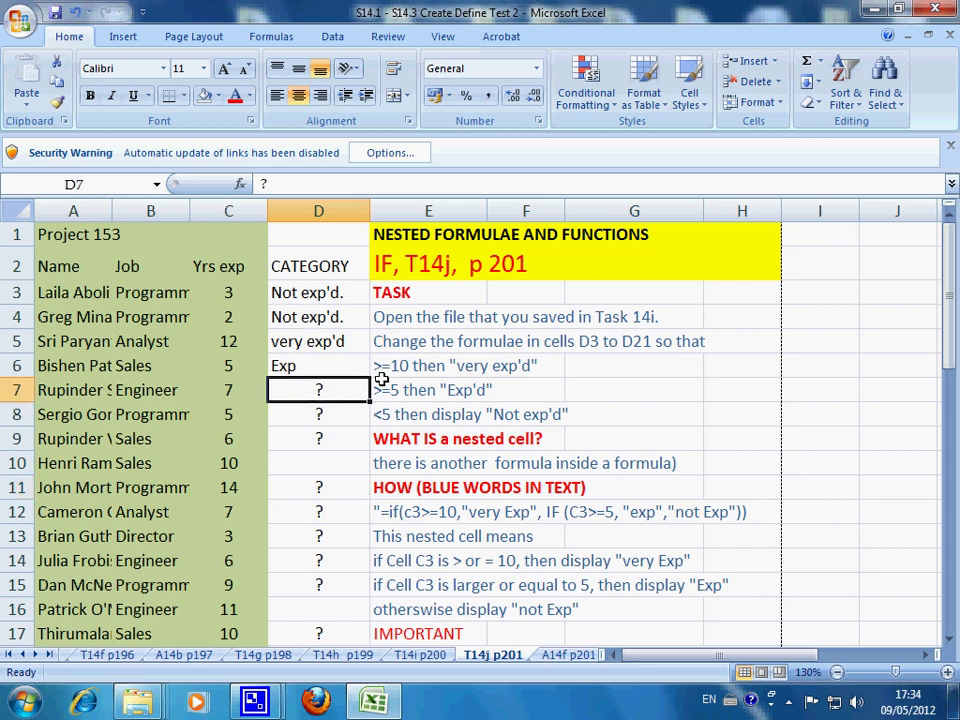
Read the experience rules for the "very exp'd", "Exp'd" and "Not exp'd" categories in rows 6 to 8
click(450, 372)
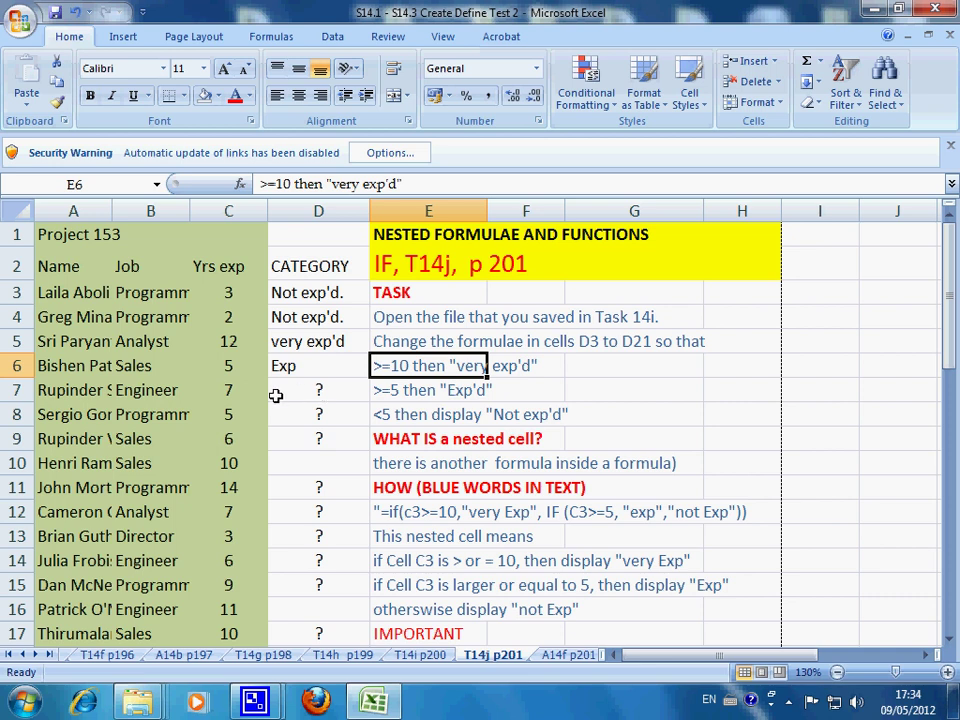
click(398, 394)
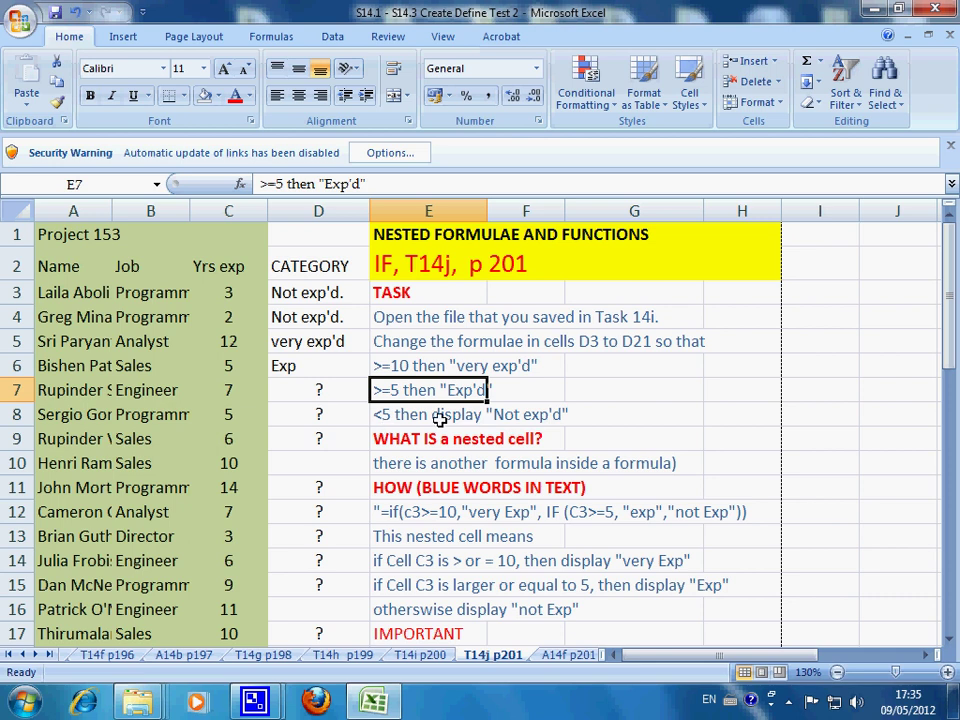
click(440, 417)
click(524, 422)
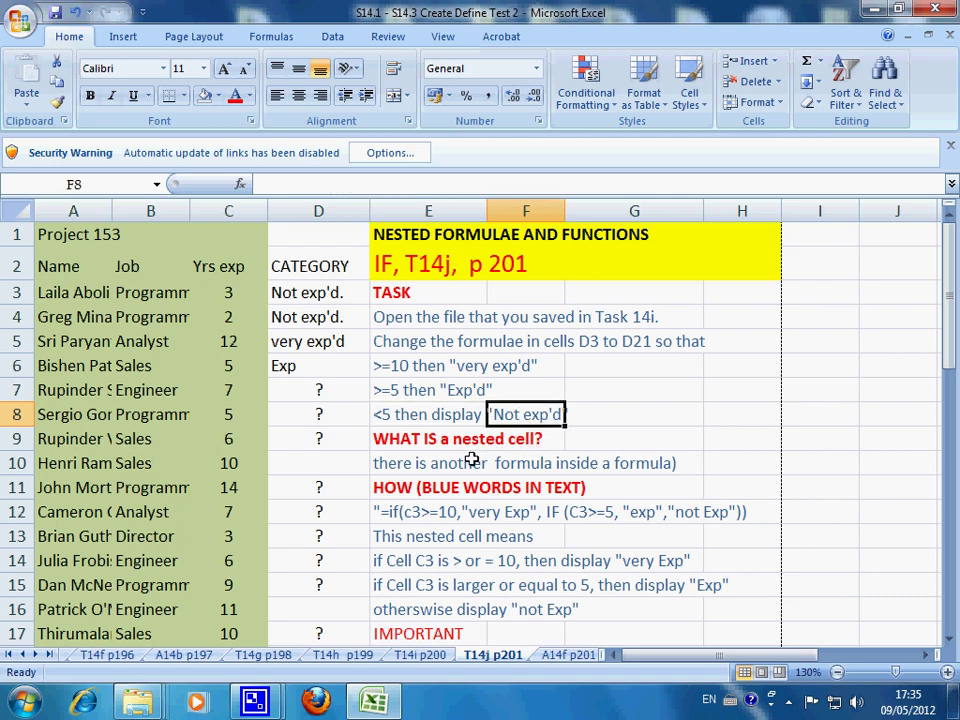
Enter Exp'd as the category in cells D7 and D8, checking the years of experience against the >=5 rule
click(316, 396)
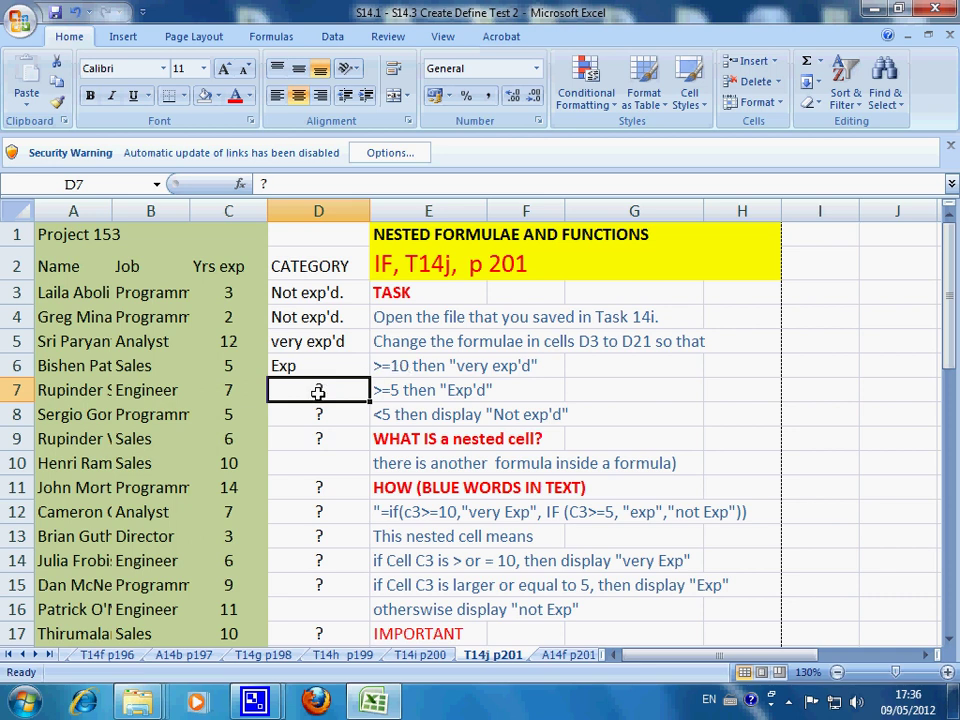
text(Exp)
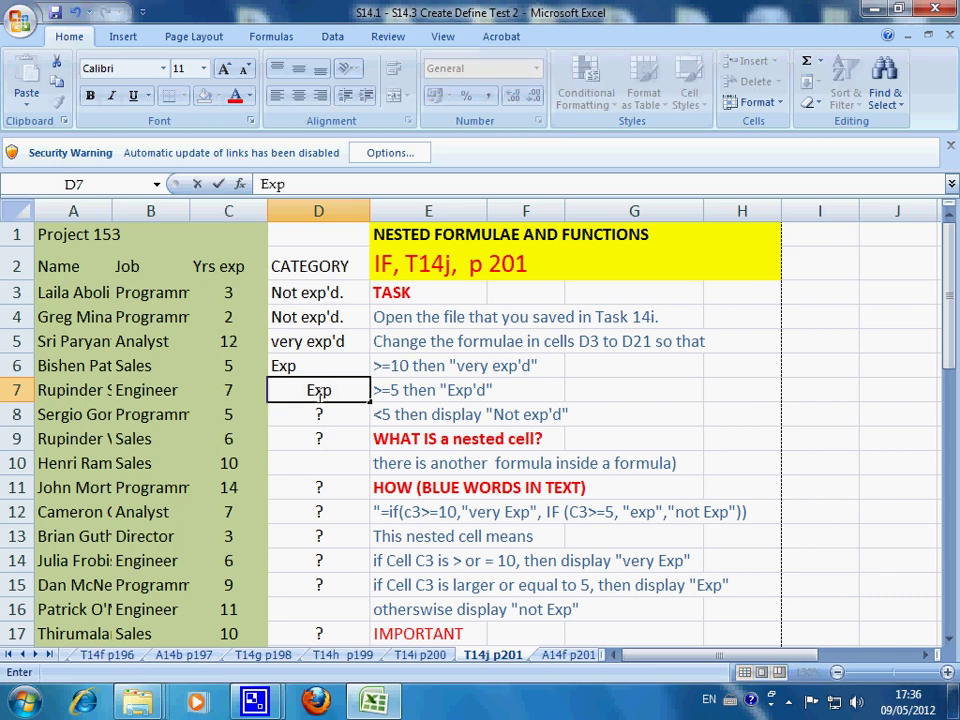
text('d)
click(330, 418)
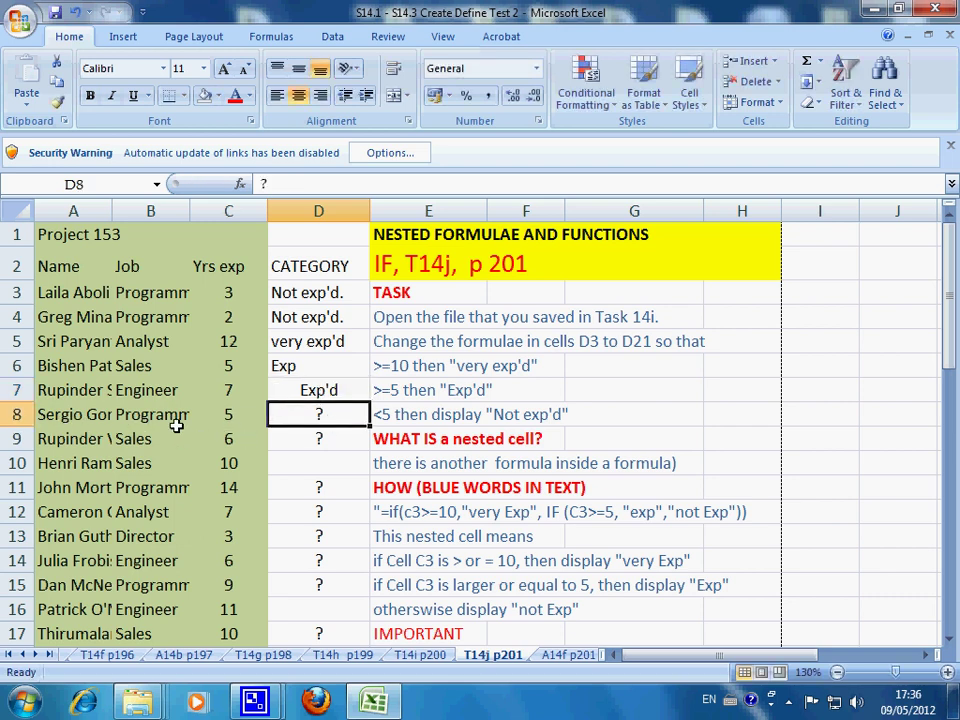
click(255, 420)
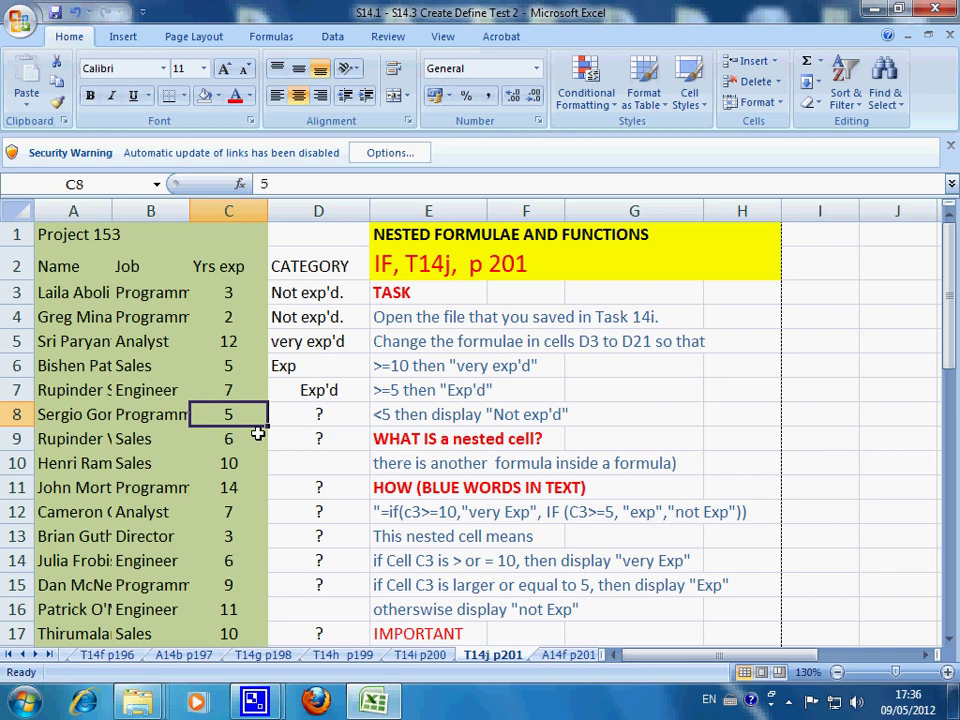
click(384, 395)
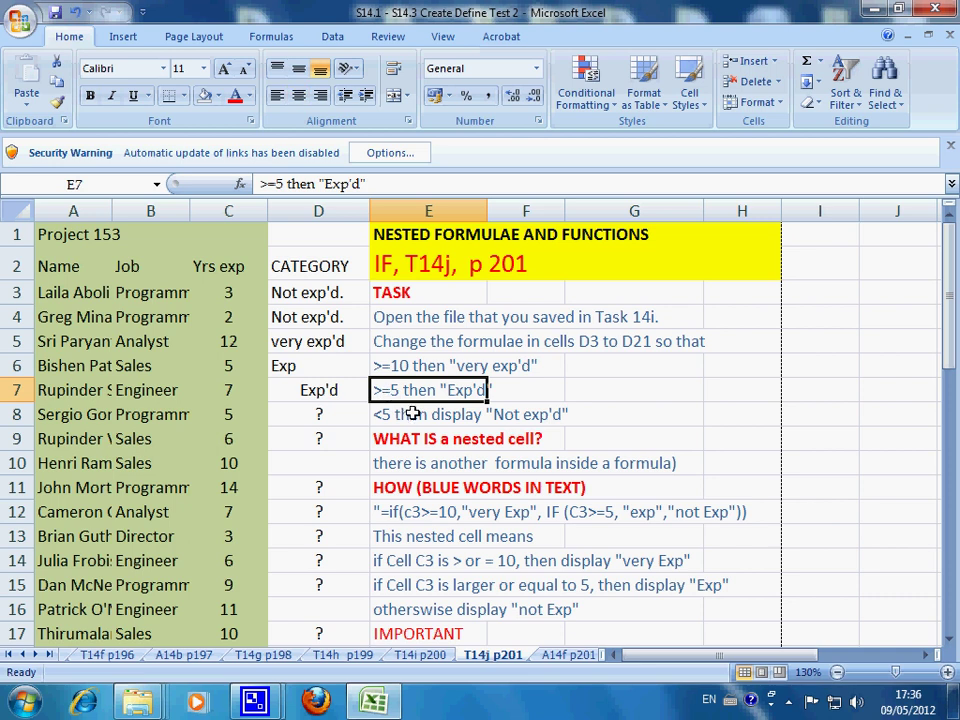
click(319, 417)
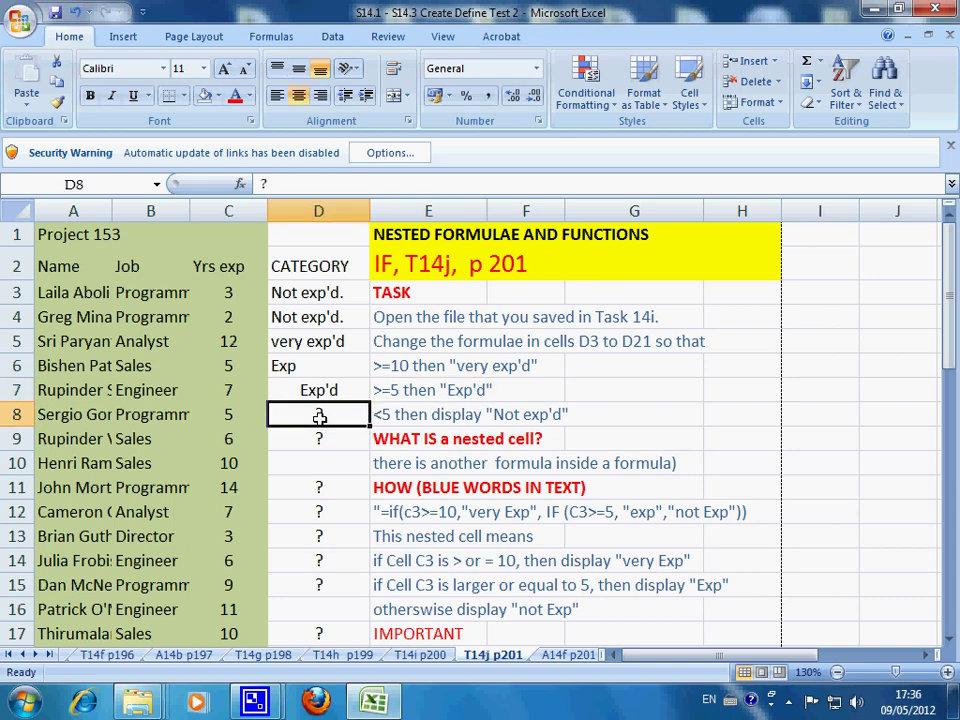
text(Exp'd)
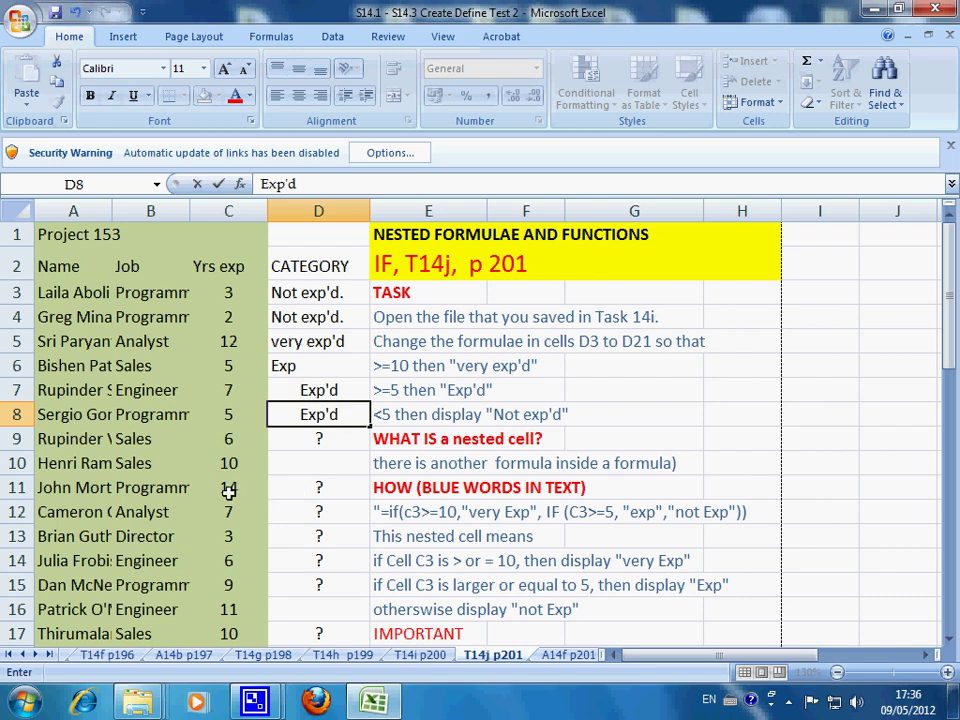
Enter very exp'd as the category in cell D11, following the >=10 rule
click(66, 488)
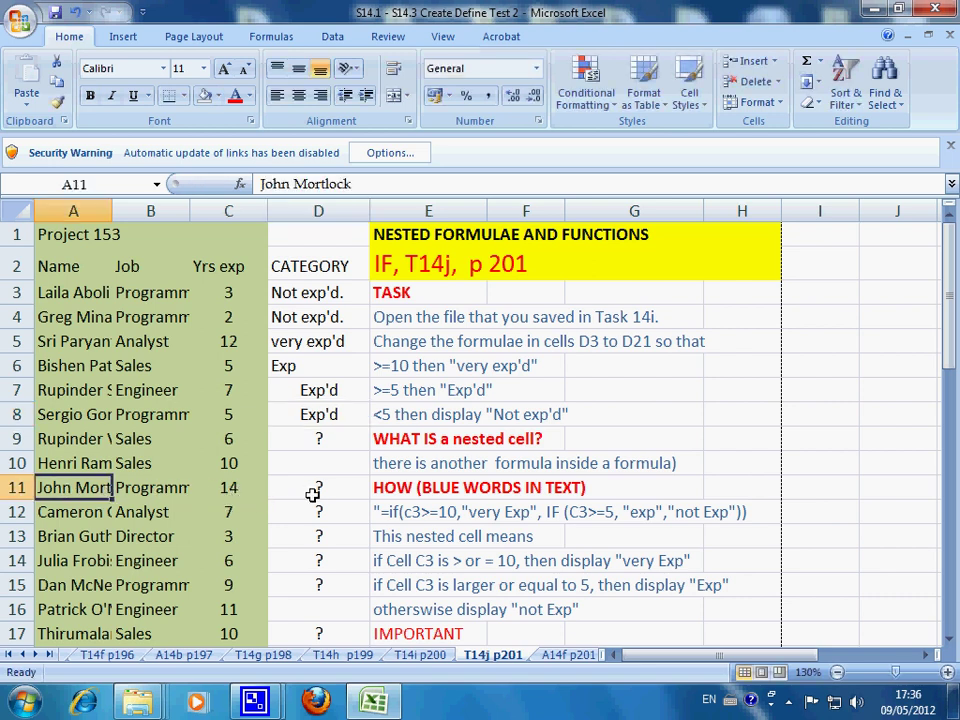
click(316, 490)
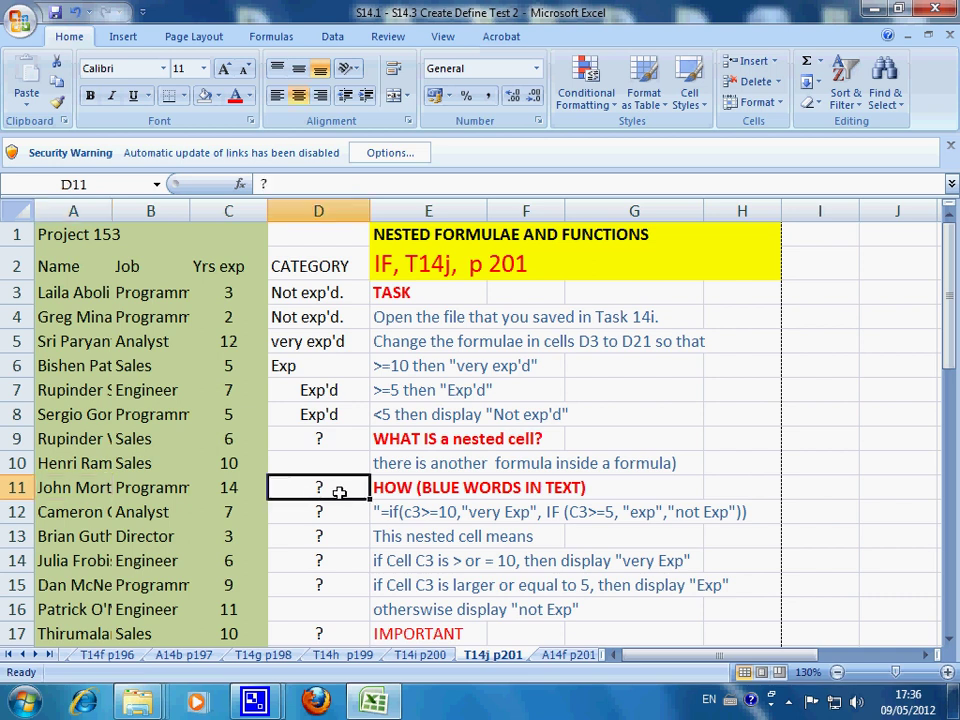
click(389, 371)
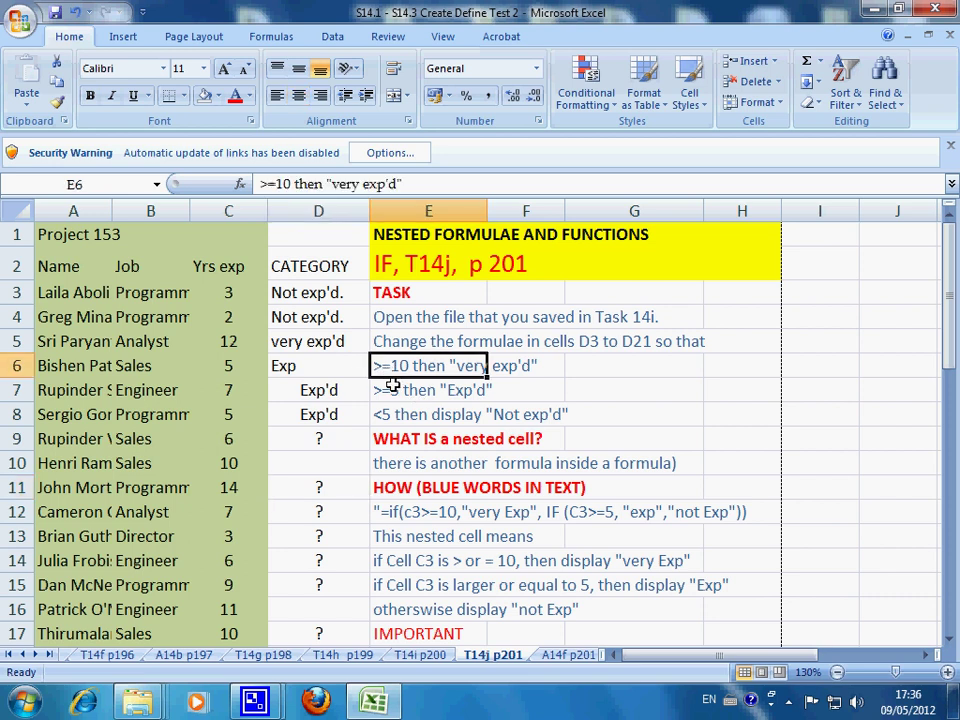
click(306, 489)
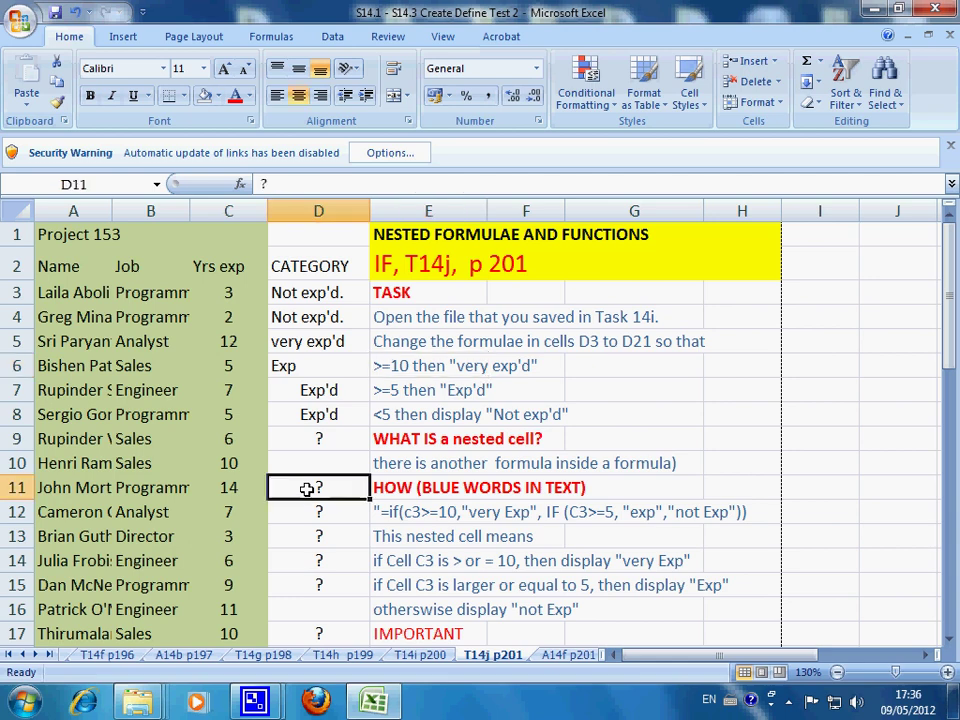
text(=)
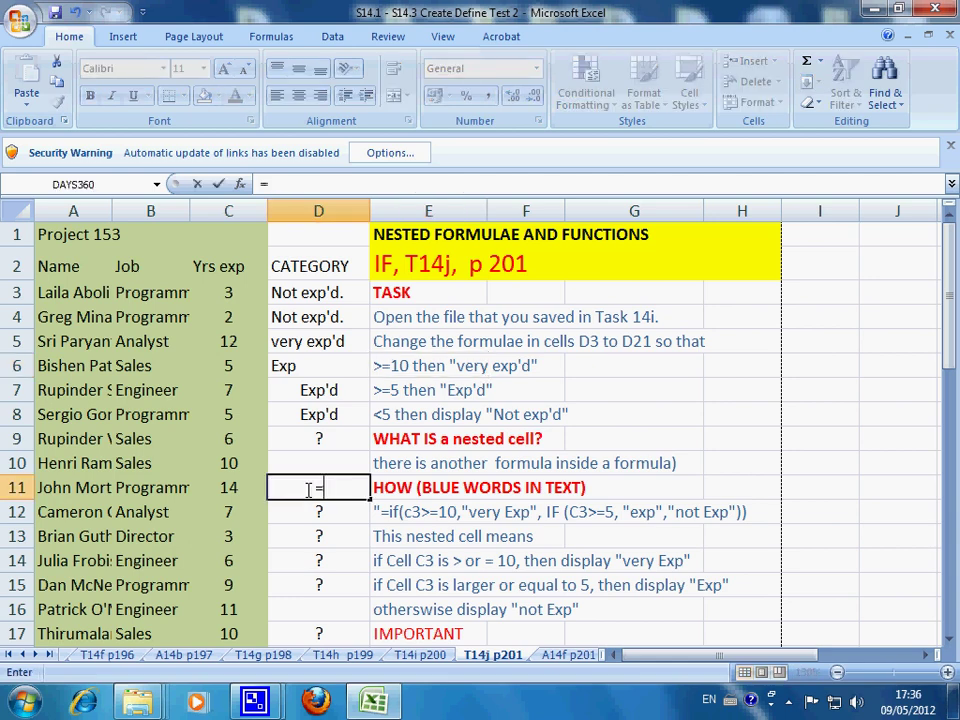
key(BackSpace)
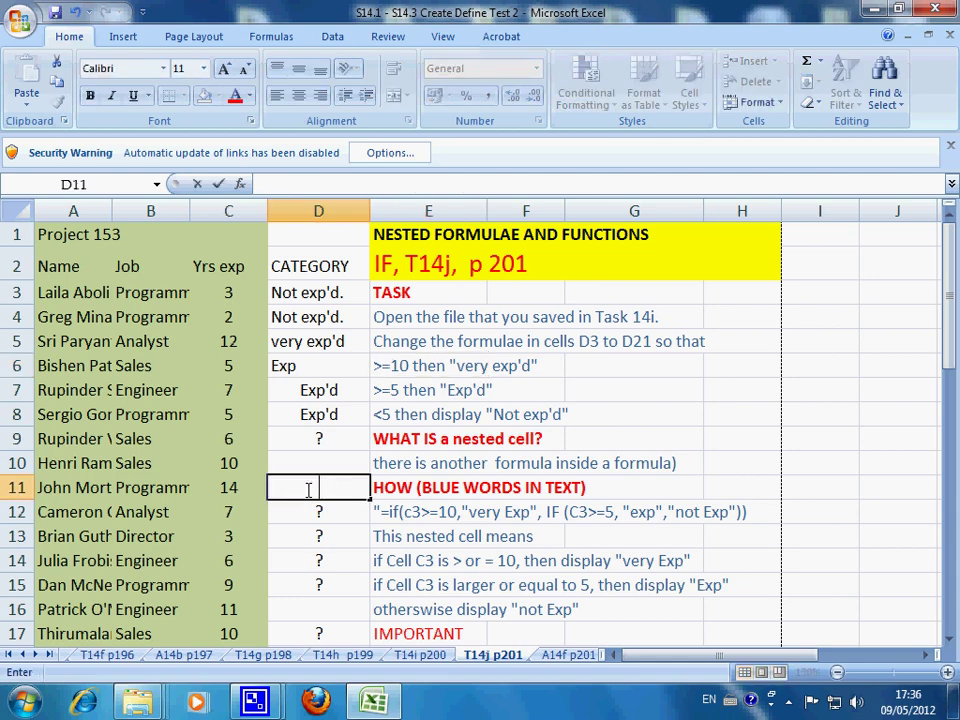
text(very)
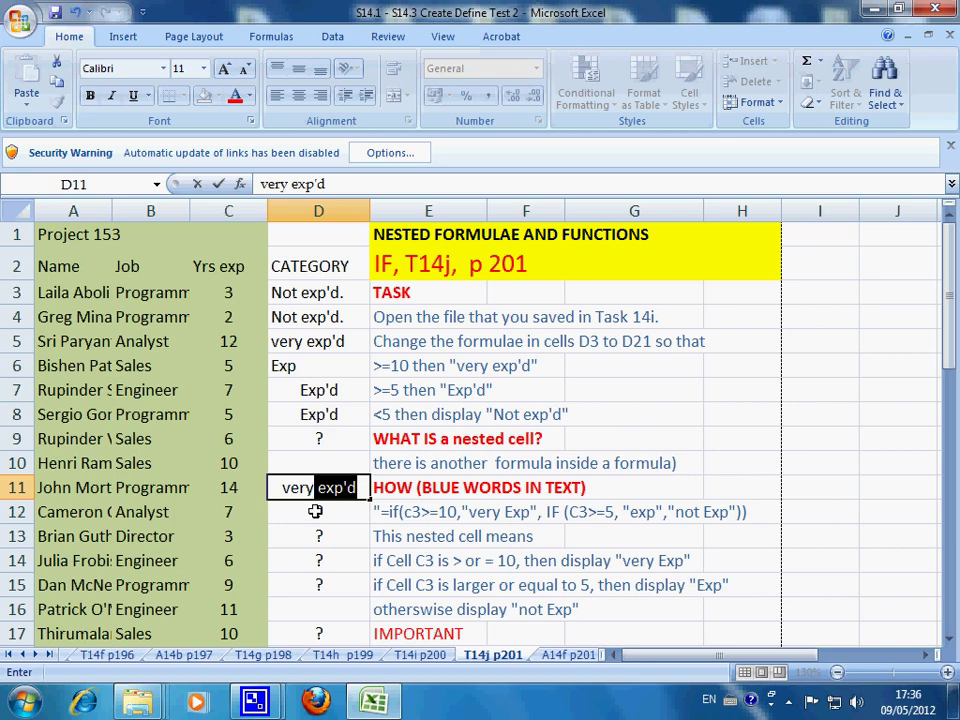
key(Return)
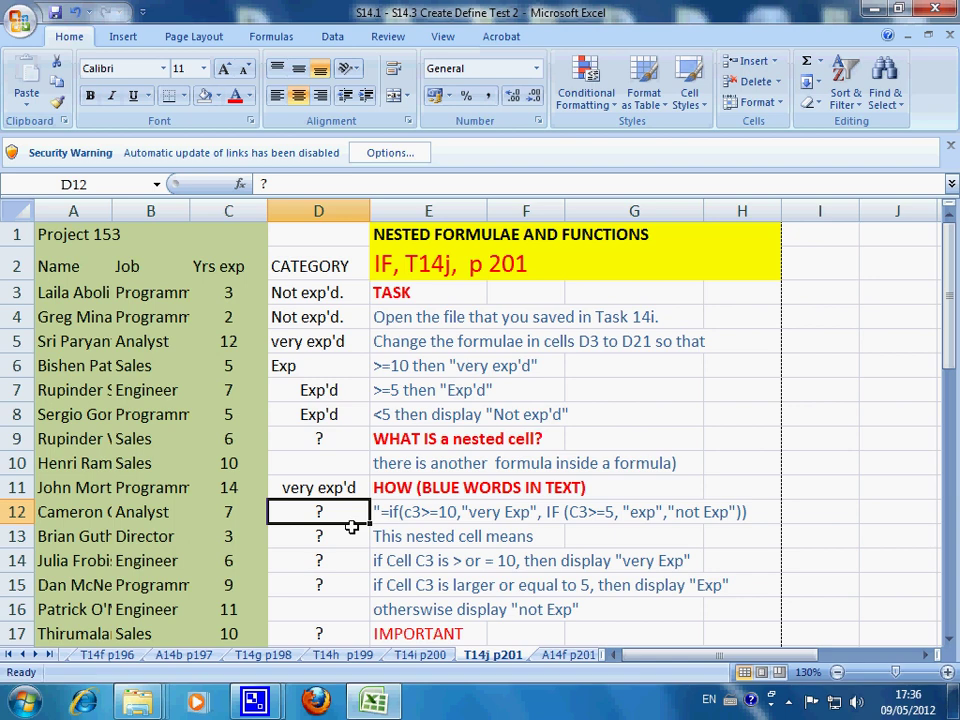
Inspect the nested IF formula in D3 without changing it and fill it down through D9
ctrl+scroll(352, 527, down, 2)
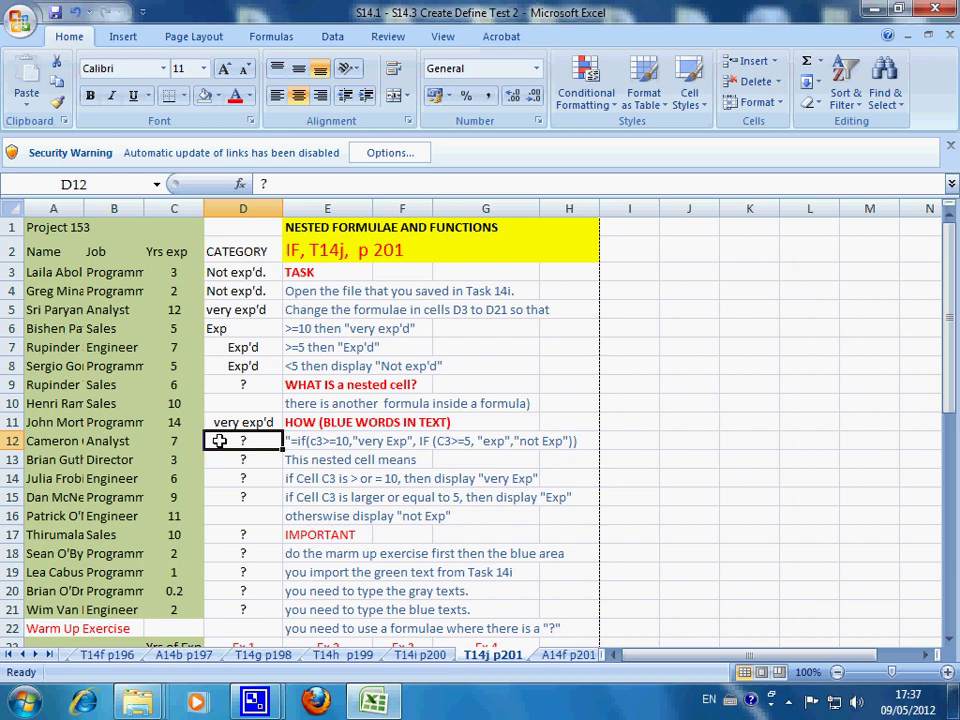
click(245, 272)
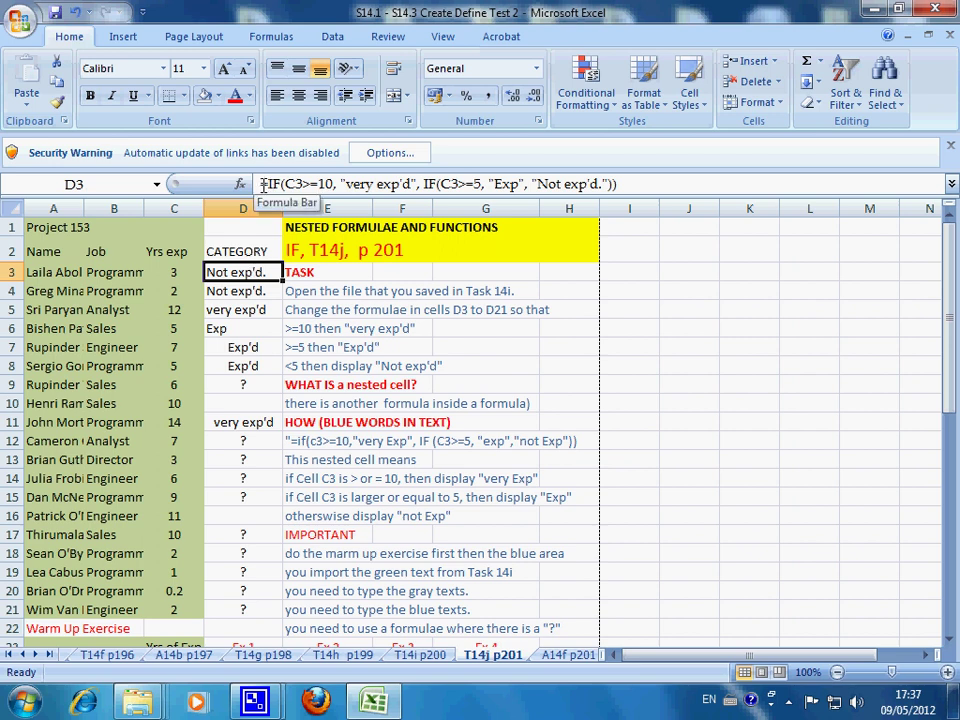
click(263, 185)
drag(263, 185, 630, 176)
click(630, 176)
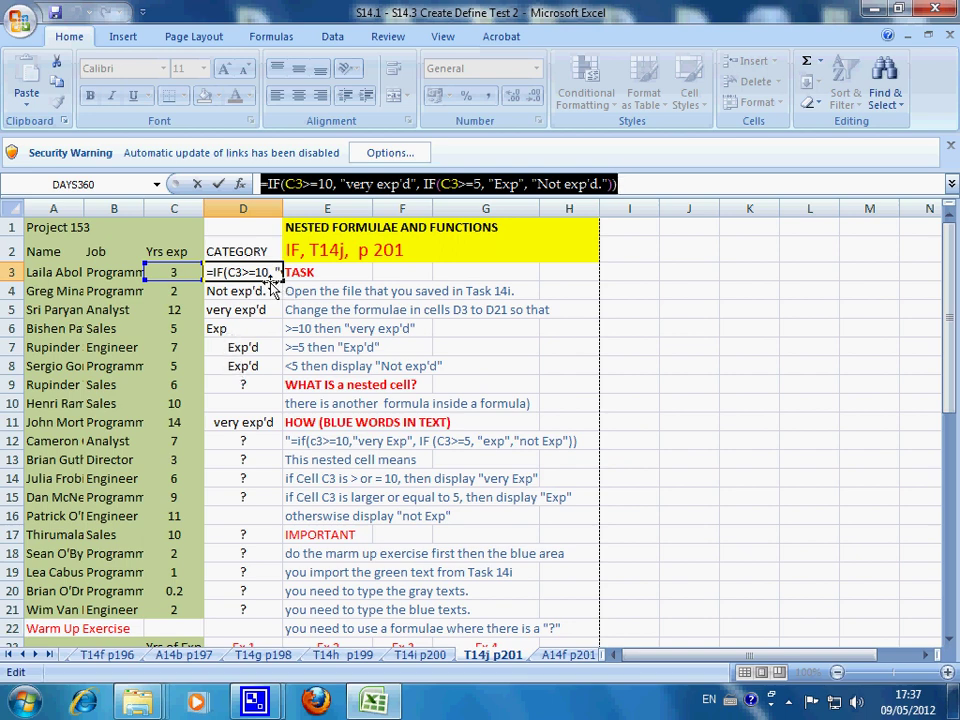
key(Escape)
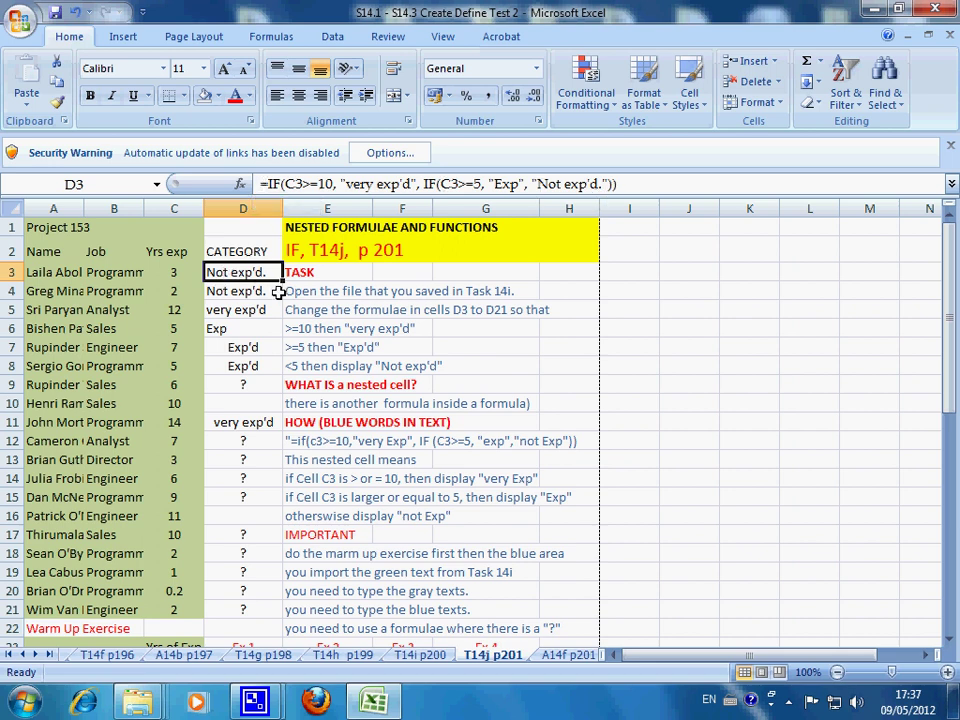
drag(283, 281, 283, 393)
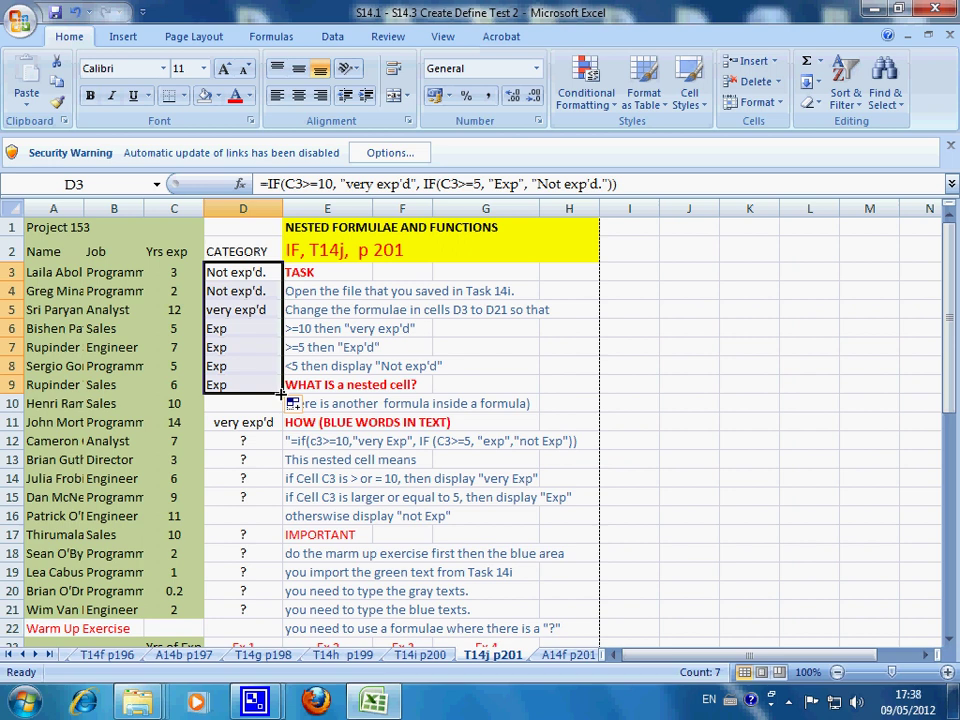
Correct the Ex 1 example formula text in cell B37 to "=if(C25>=5,"Exp'd")
click(252, 277)
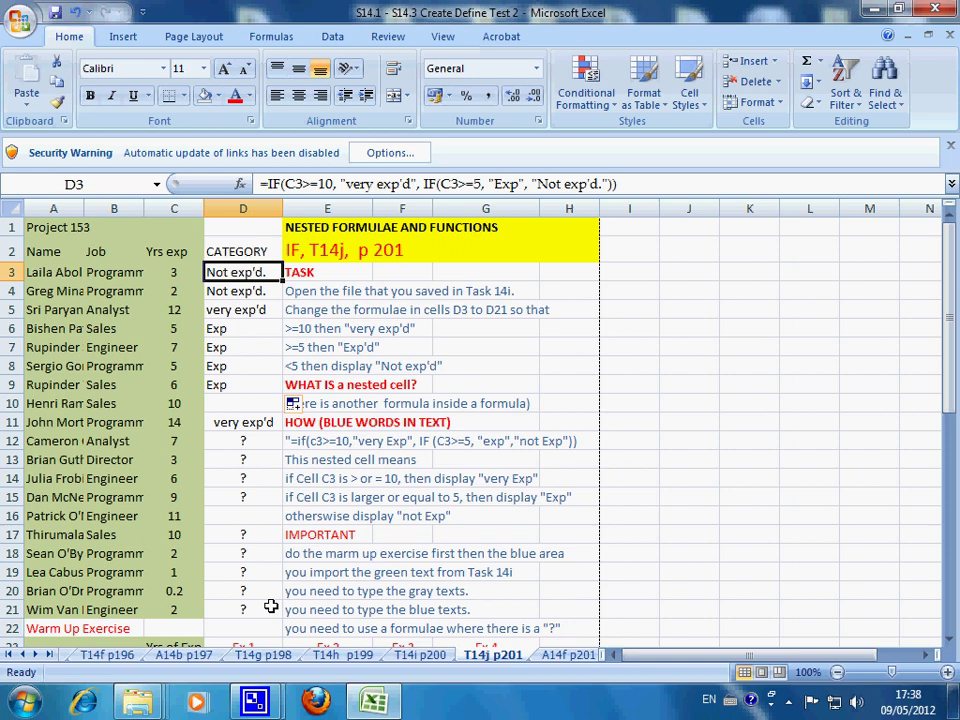
scroll(202, 572, down, 5)
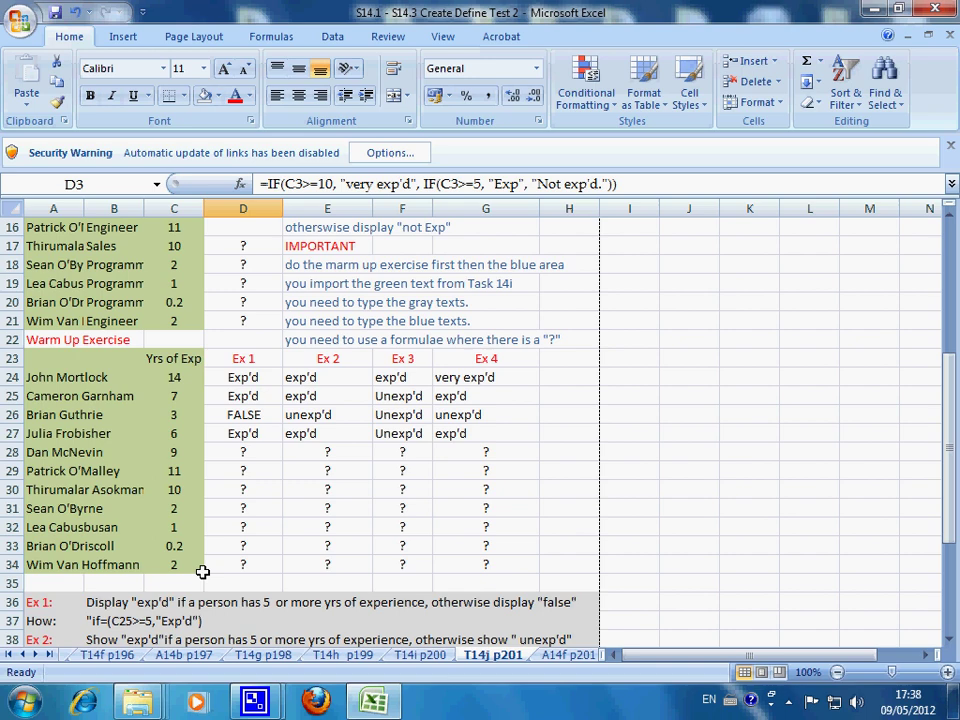
scroll(202, 572, down, 4)
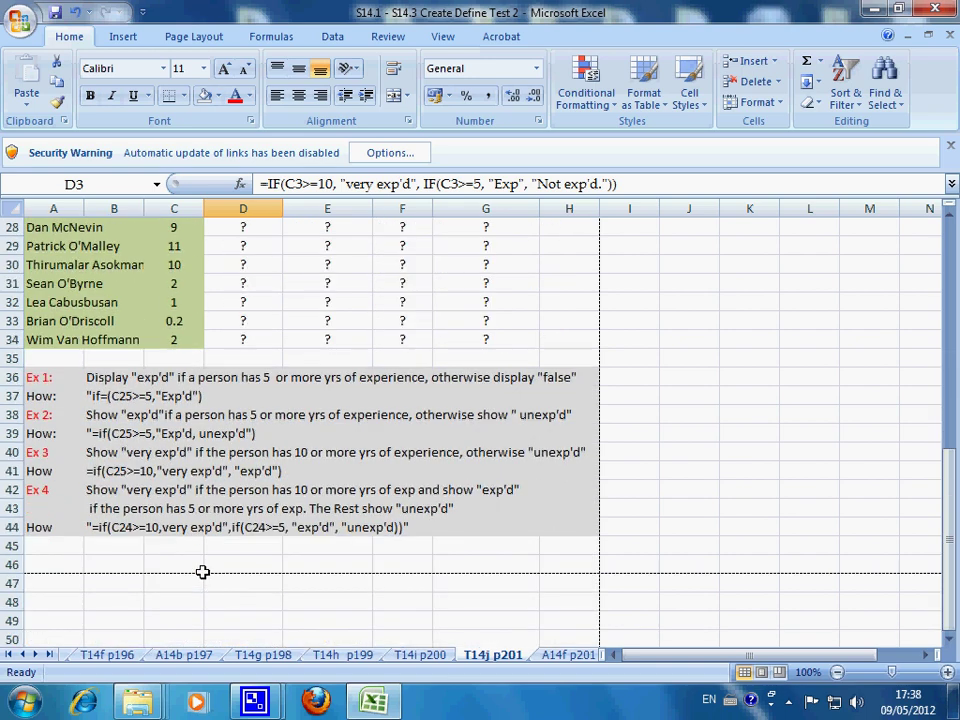
scroll(202, 572, up, 2)
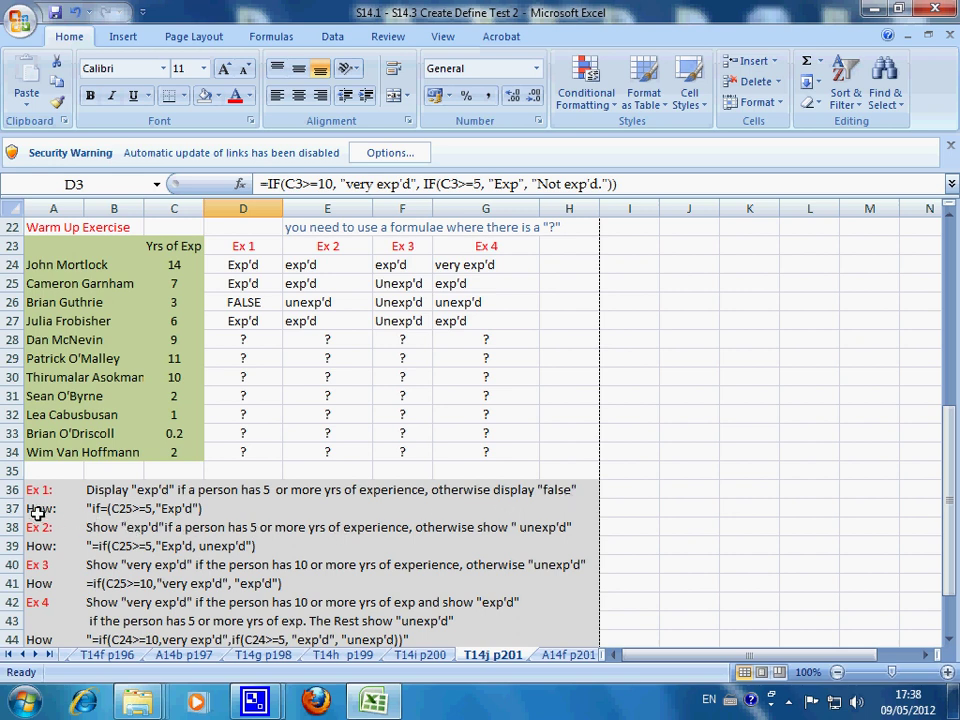
click(108, 512)
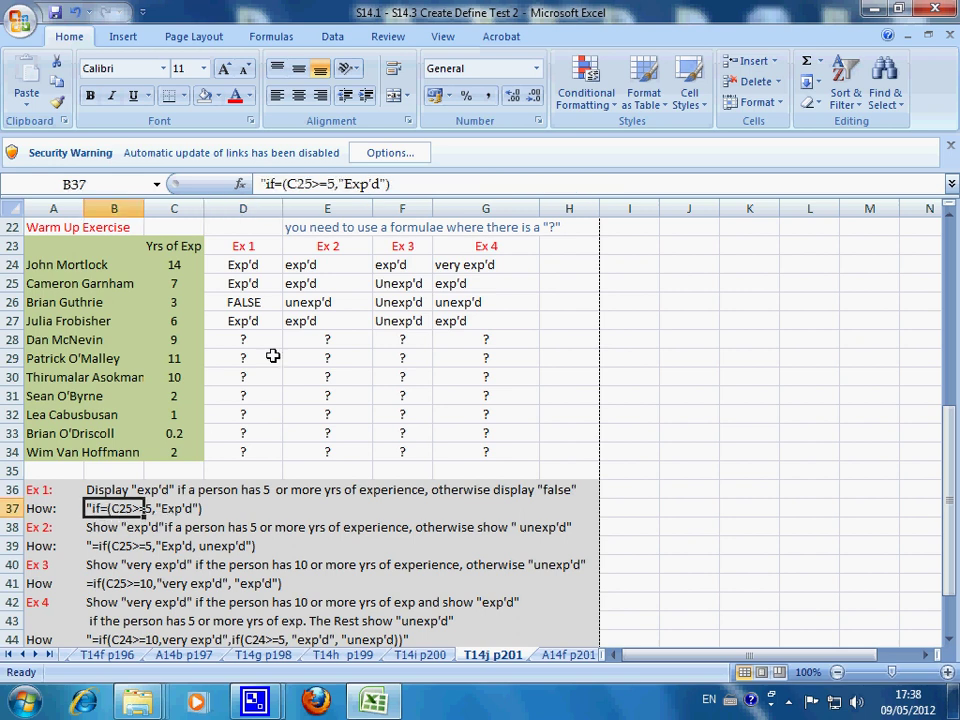
click(291, 185)
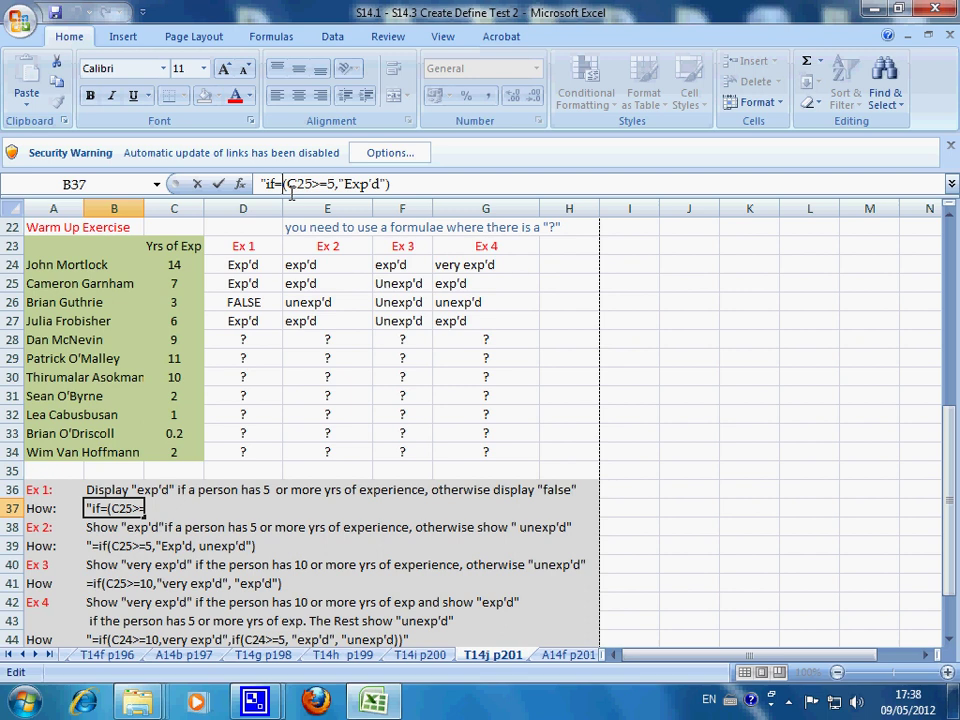
text(if)
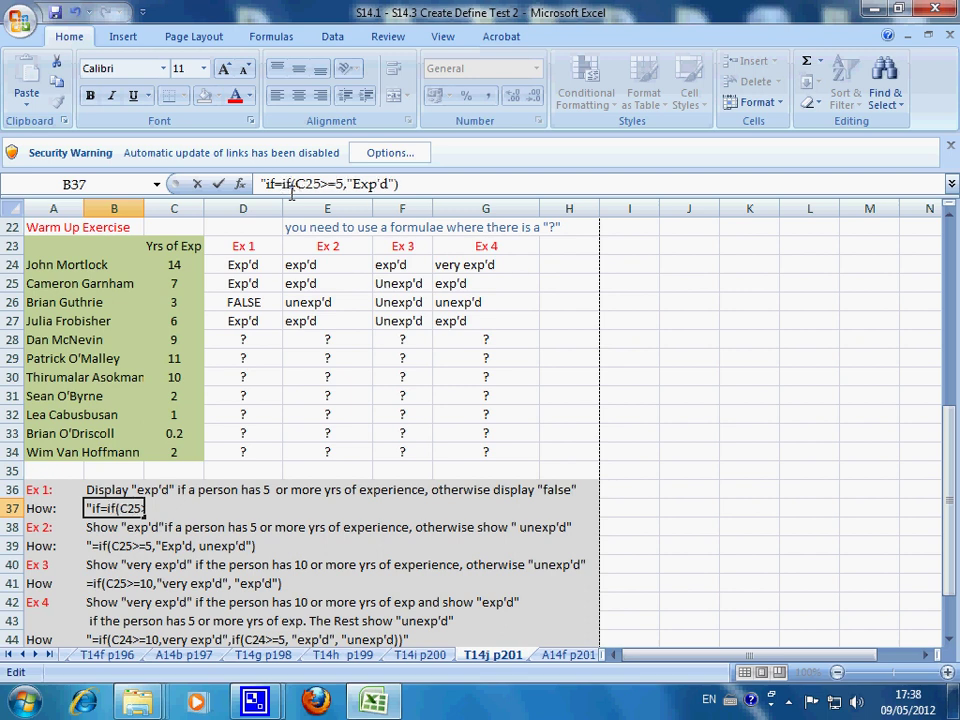
key(Left)
key(Left)
key(Left)
key(BackSpace)
key(BackSpace)
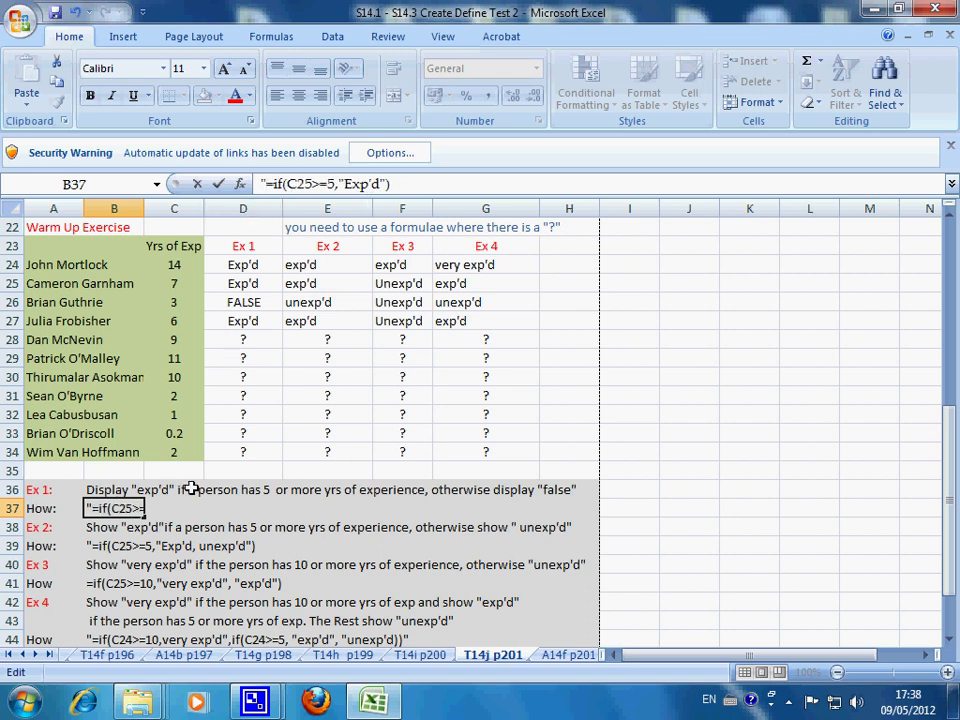
key(Return)
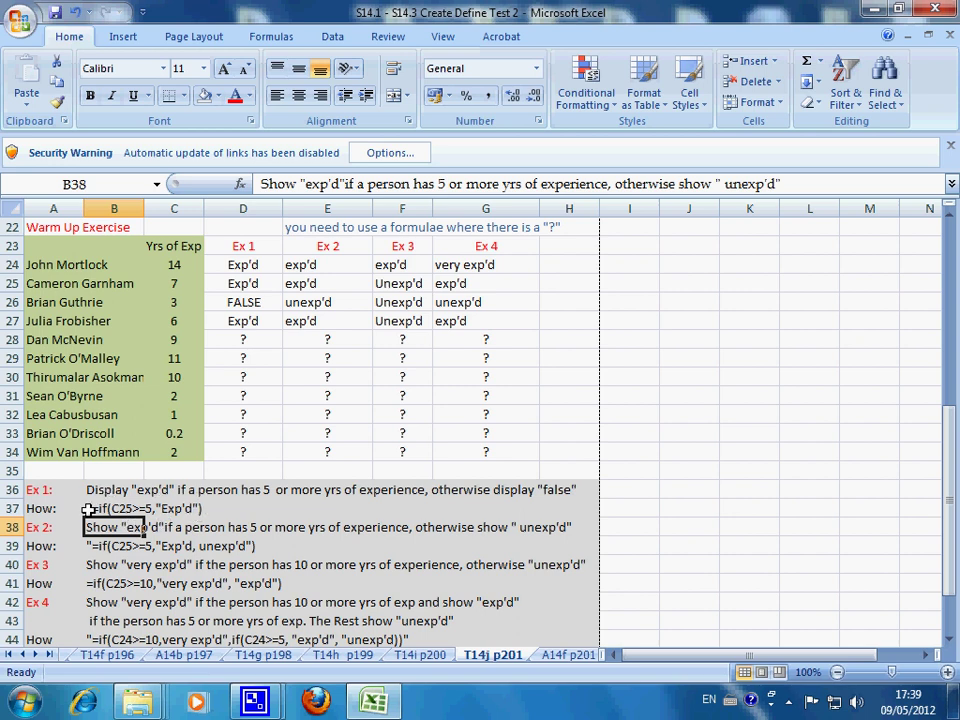
Fill the Ex 1 formula from D24 down through D28 and examine the "Exp'd" argument in D24 and D25 without changing it
click(245, 265)
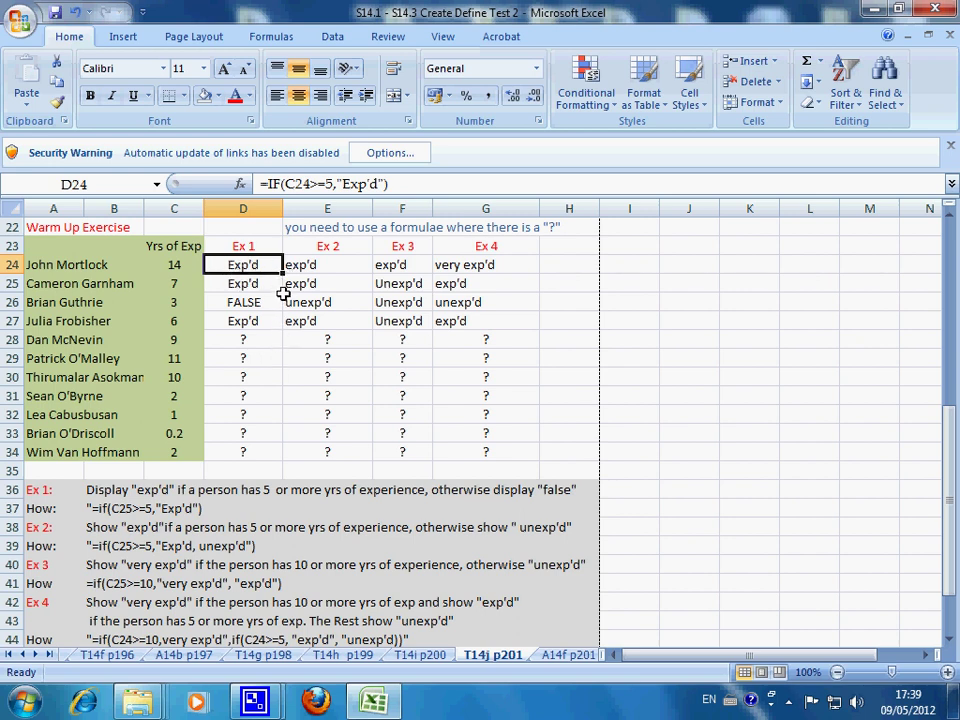
drag(282, 272, 273, 342)
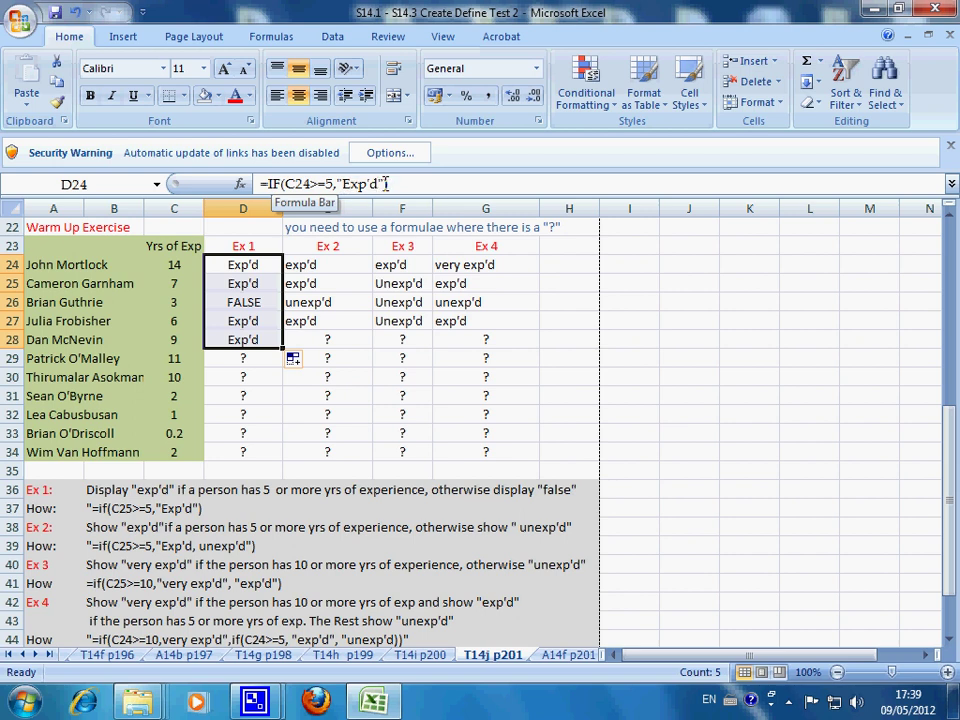
drag(384, 184, 341, 184)
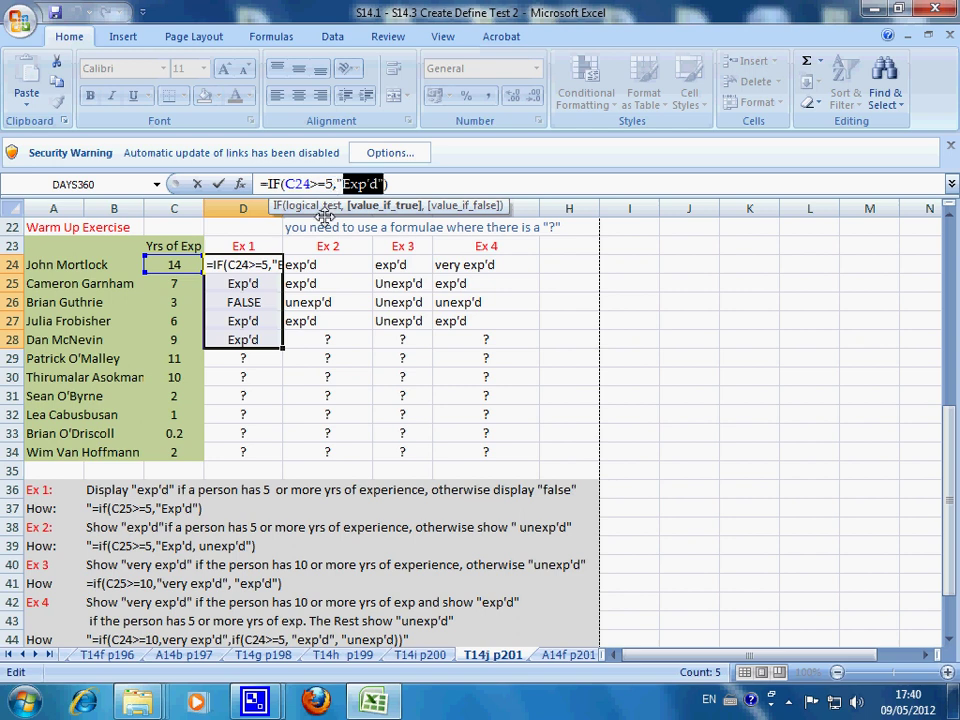
click(240, 283)
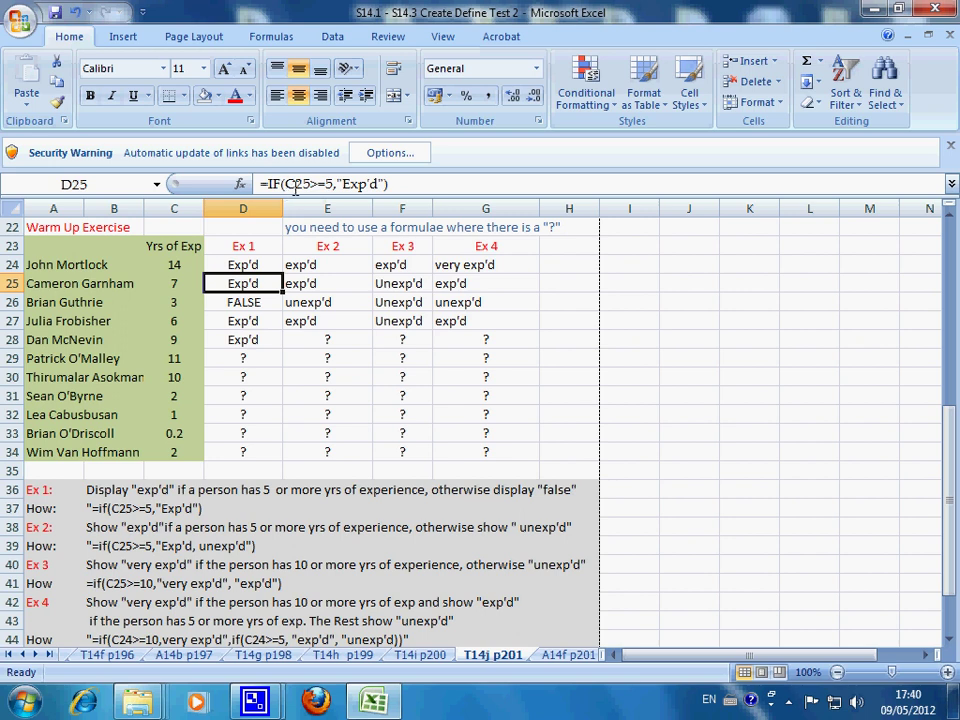
drag(340, 184, 390, 187)
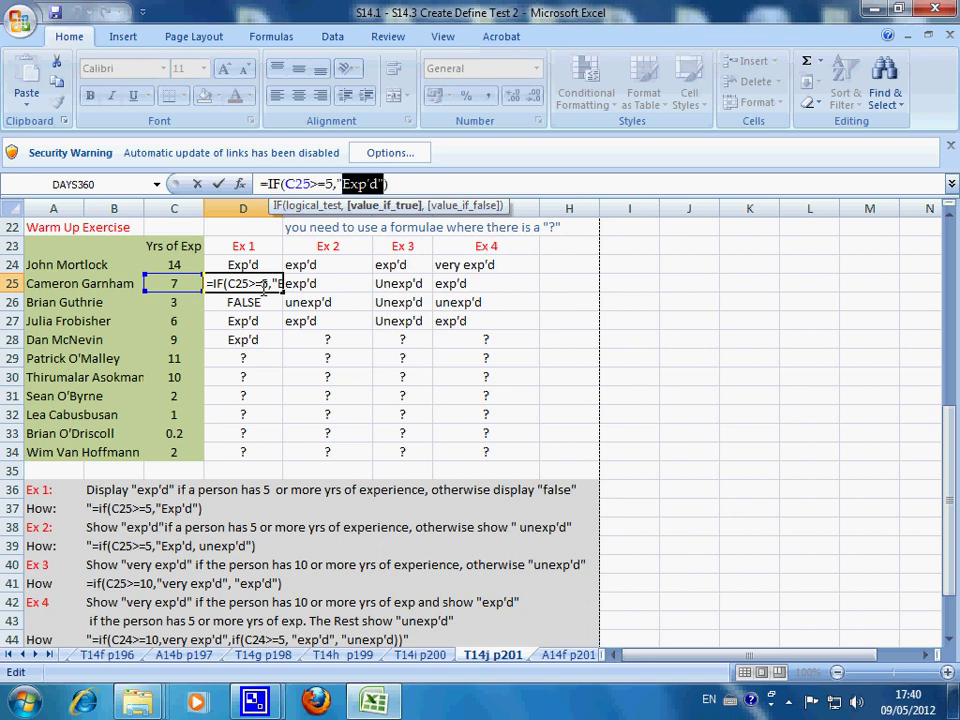
key(Return)
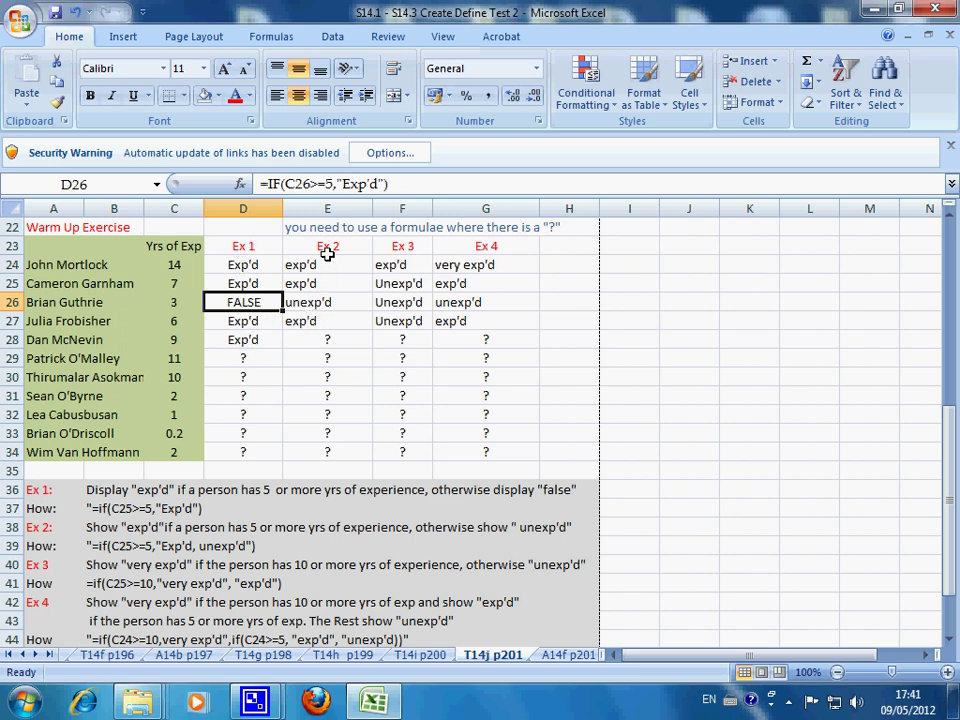
Examine the Ex 2 IF formulas in E24 to E26 against the example in B39, checking the condition and both result texts
click(308, 304)
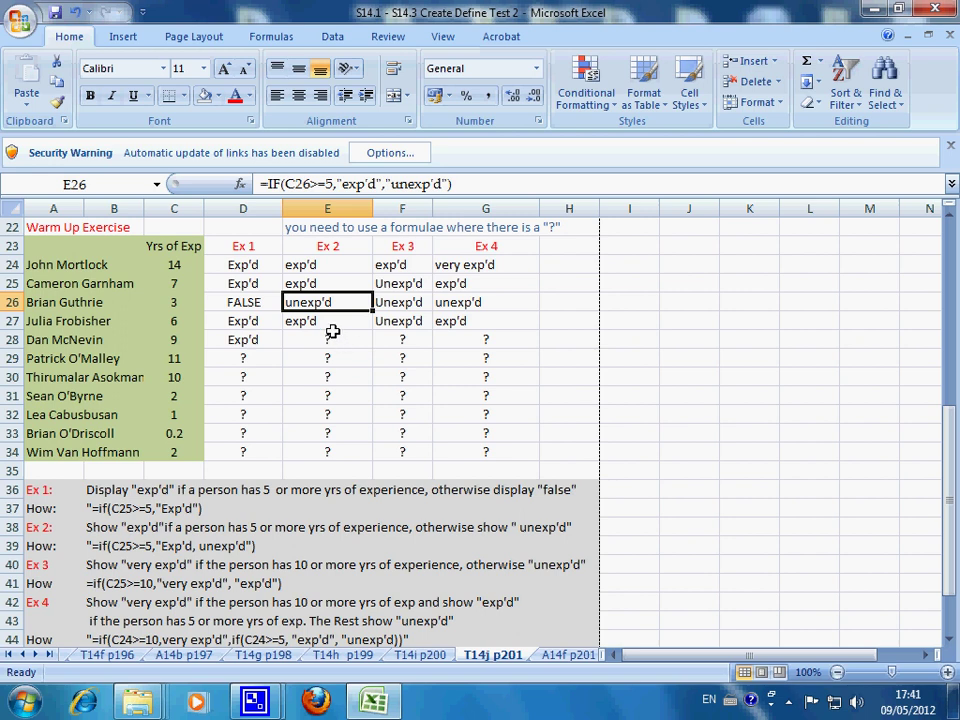
click(317, 268)
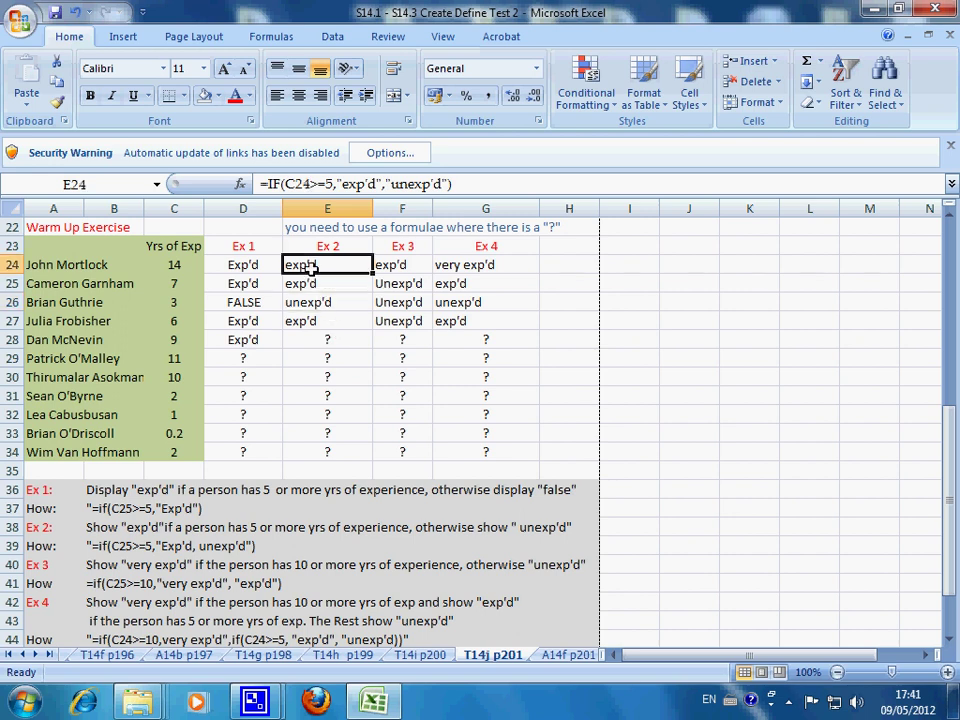
click(90, 547)
drag(90, 547, 279, 548)
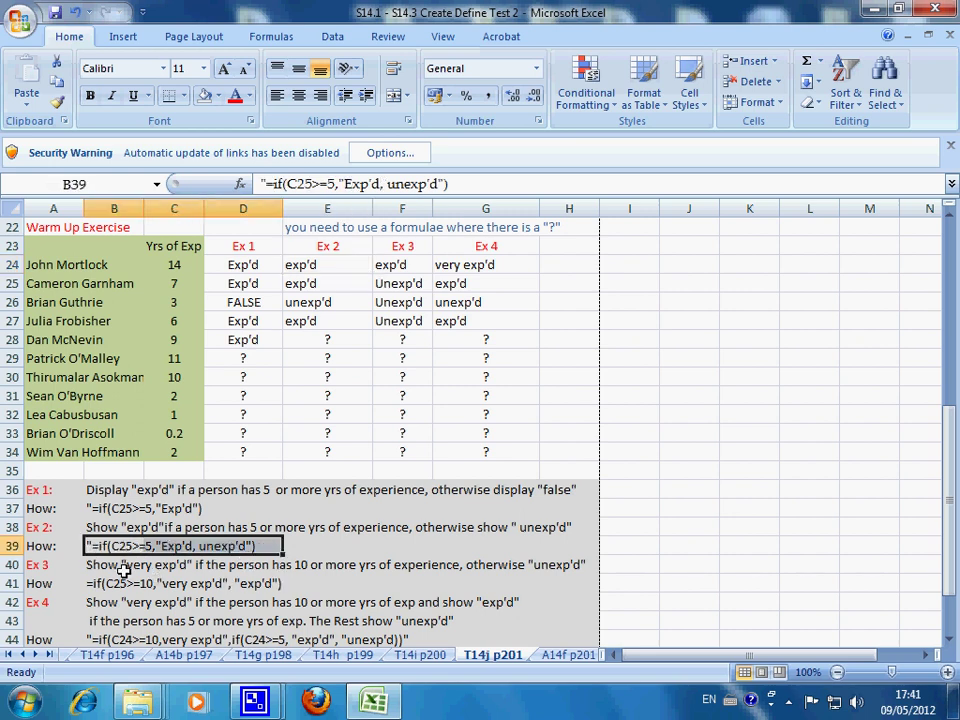
click(313, 265)
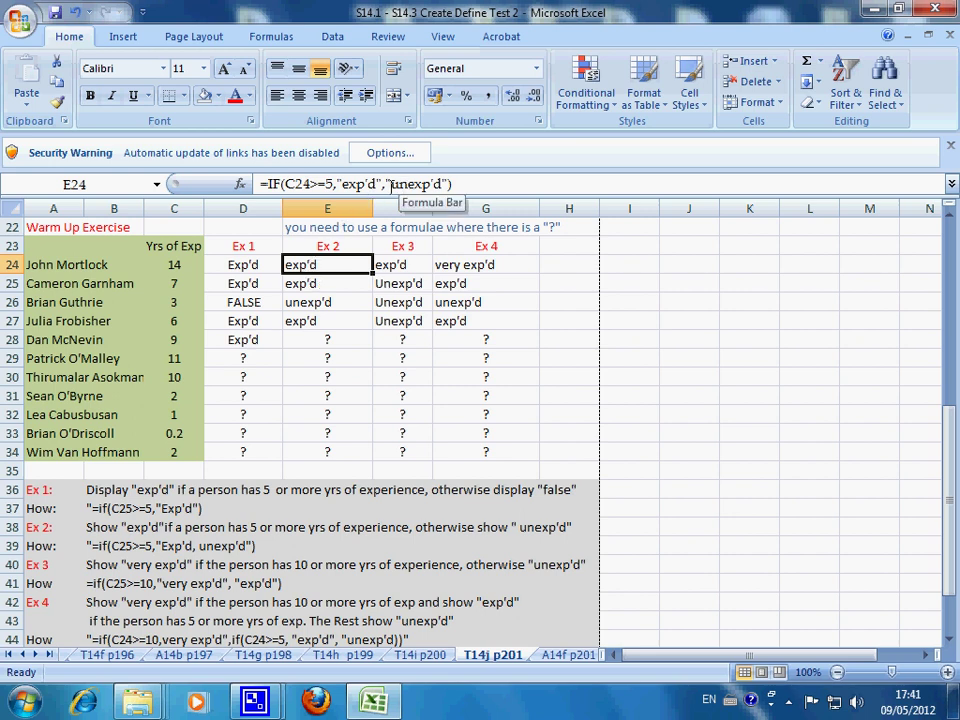
drag(382, 184, 342, 184)
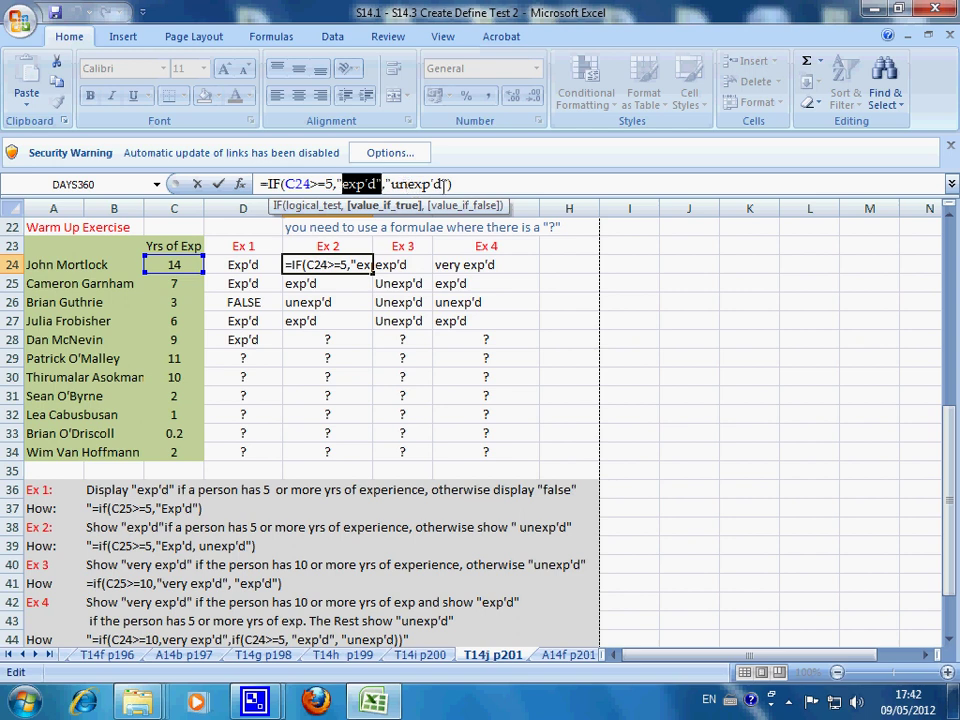
key(Return)
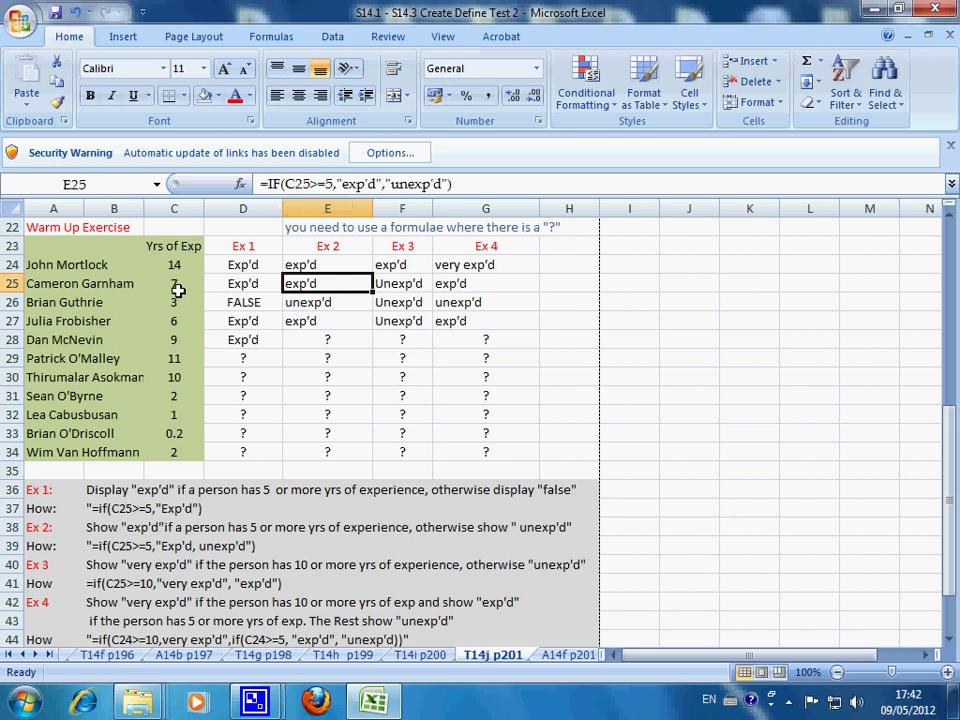
drag(334, 184, 189, 283)
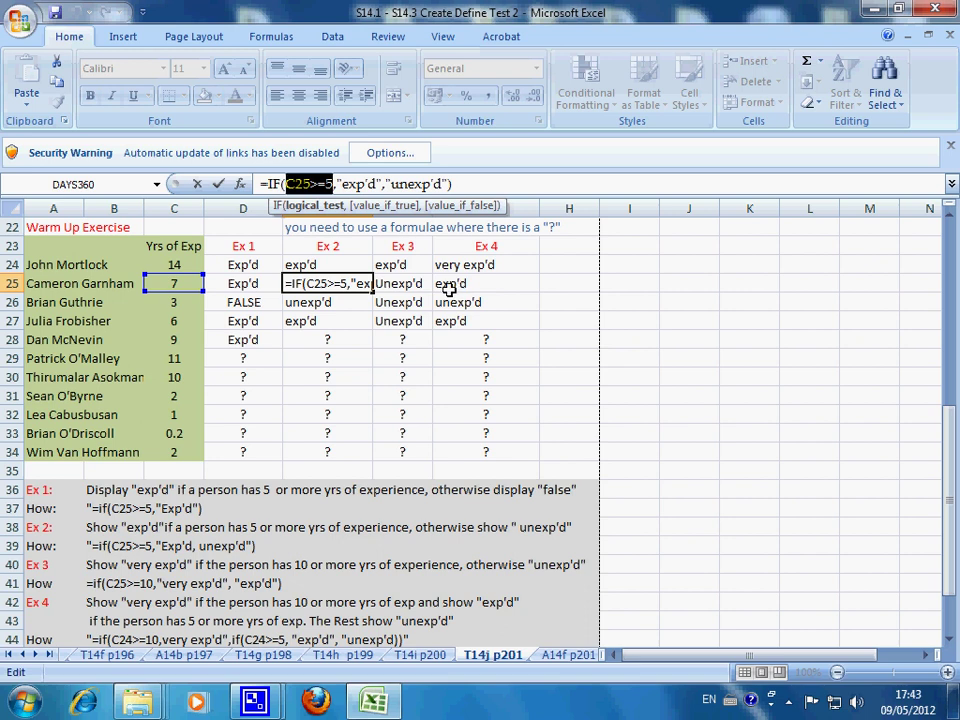
double_click(393, 183)
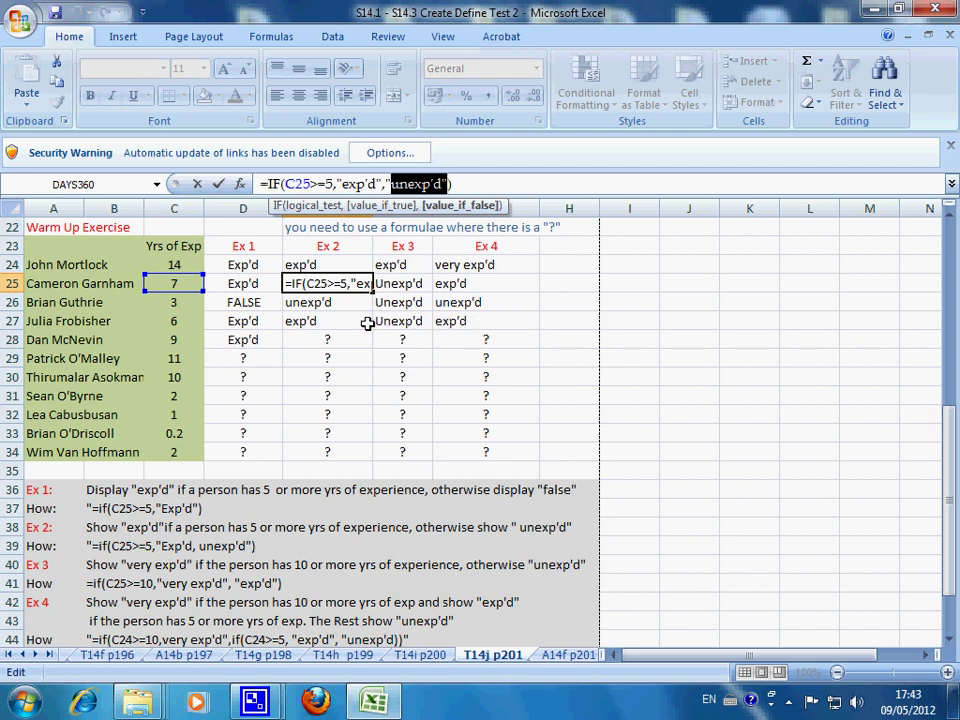
key(Return)
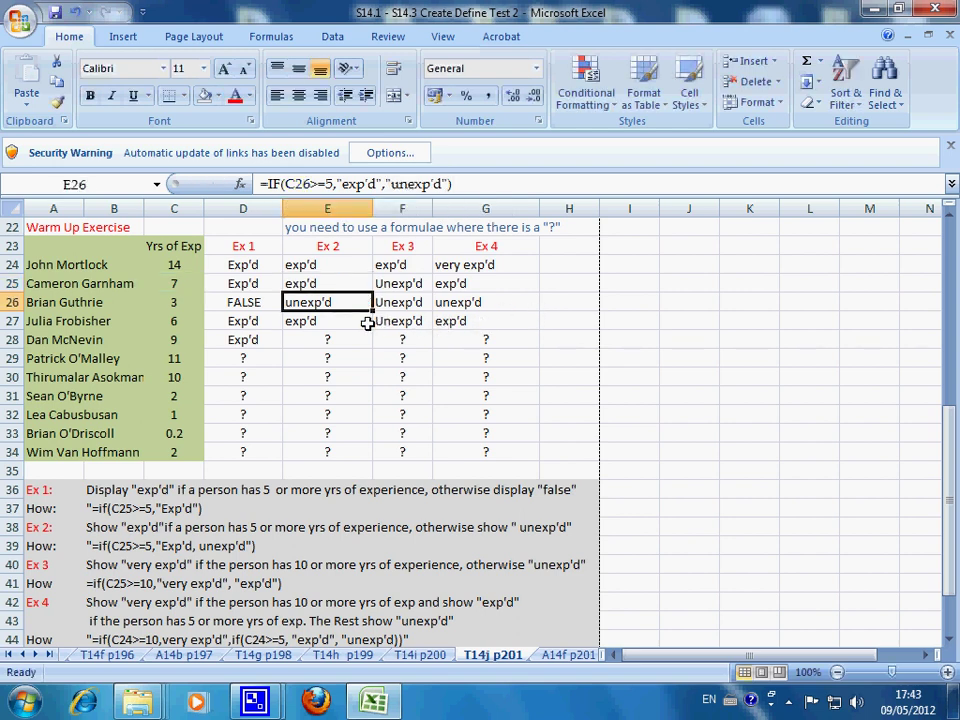
Fill the Ex 2 formula from E25 and the Ex 1 formula from D27 down through row 34
click(328, 285)
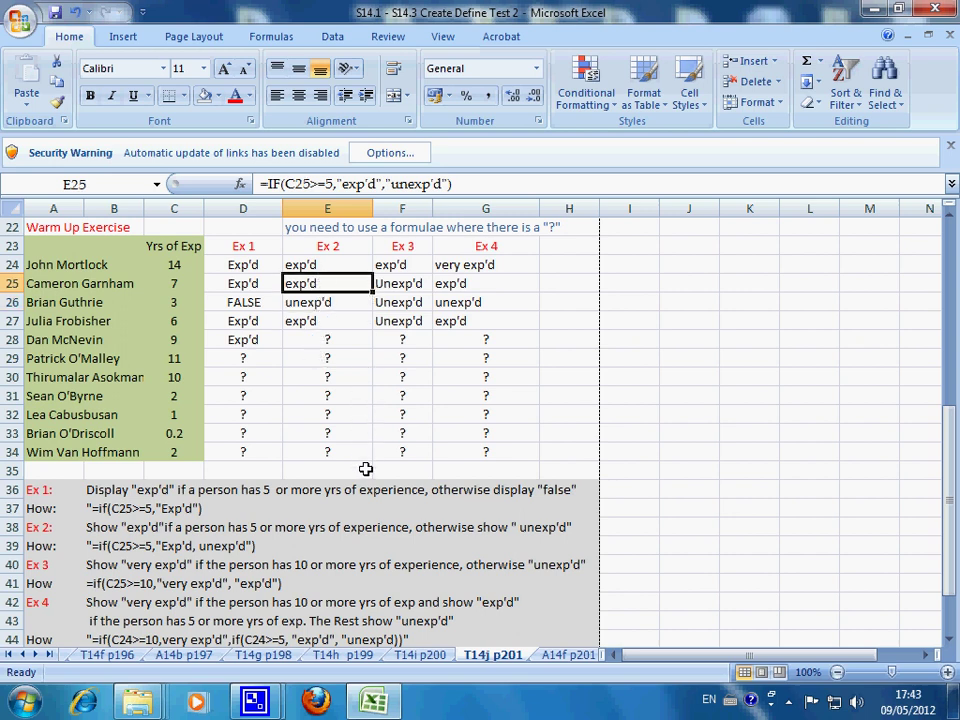
drag(373, 292, 375, 465)
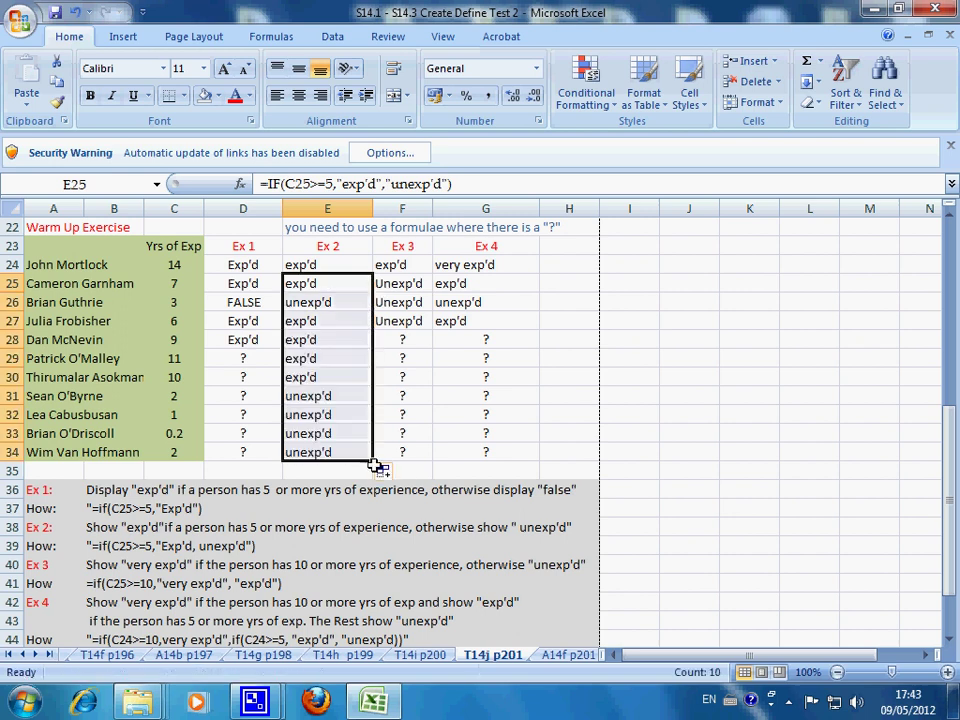
click(243, 321)
drag(281, 330, 281, 452)
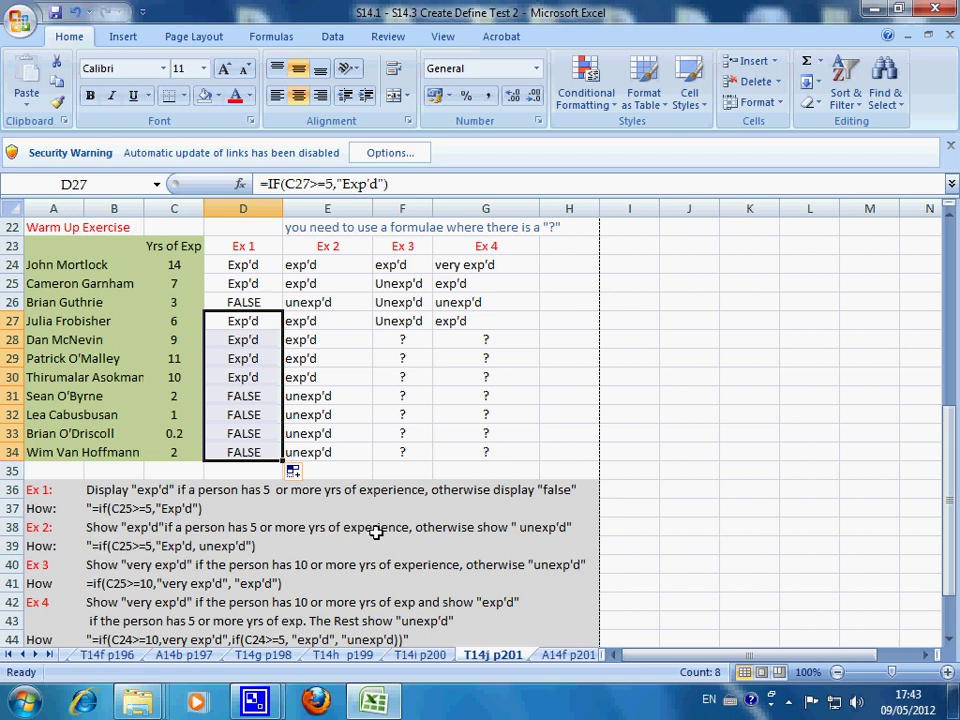
Fill the Ex 3 formula from F27 and the nested Ex 4 formula from G27 down through row 34
click(402, 321)
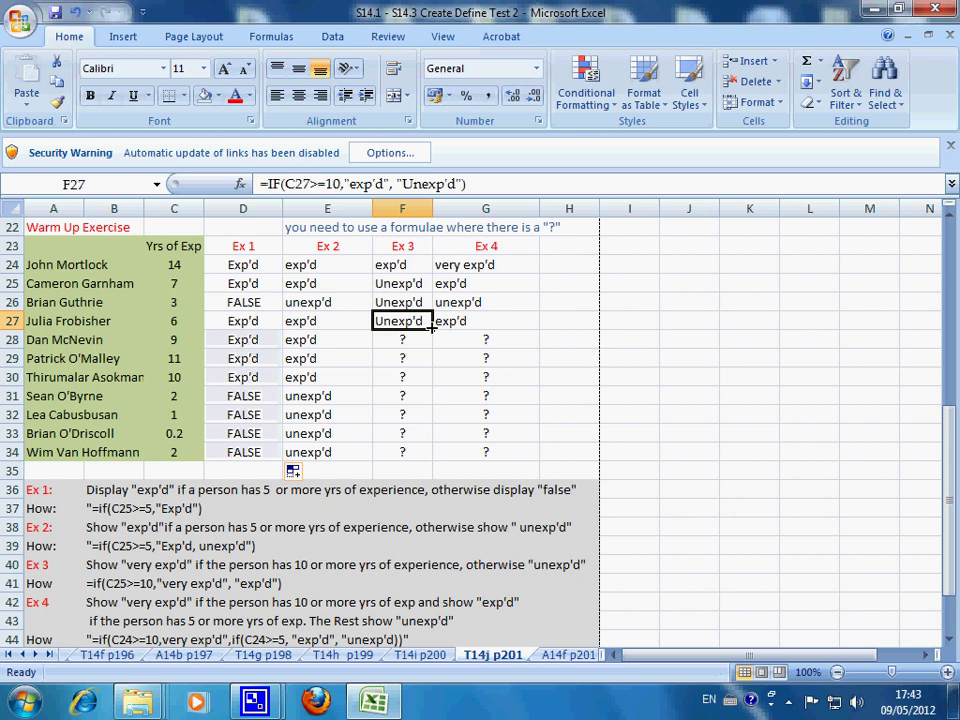
drag(431, 330, 426, 452)
click(465, 322)
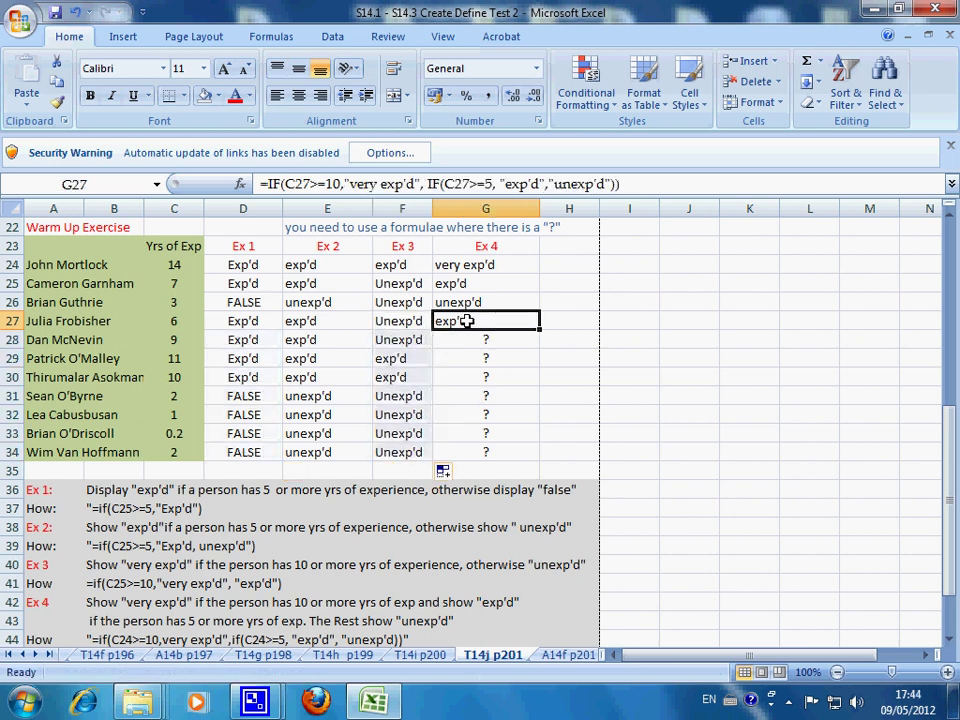
drag(539, 330, 530, 452)
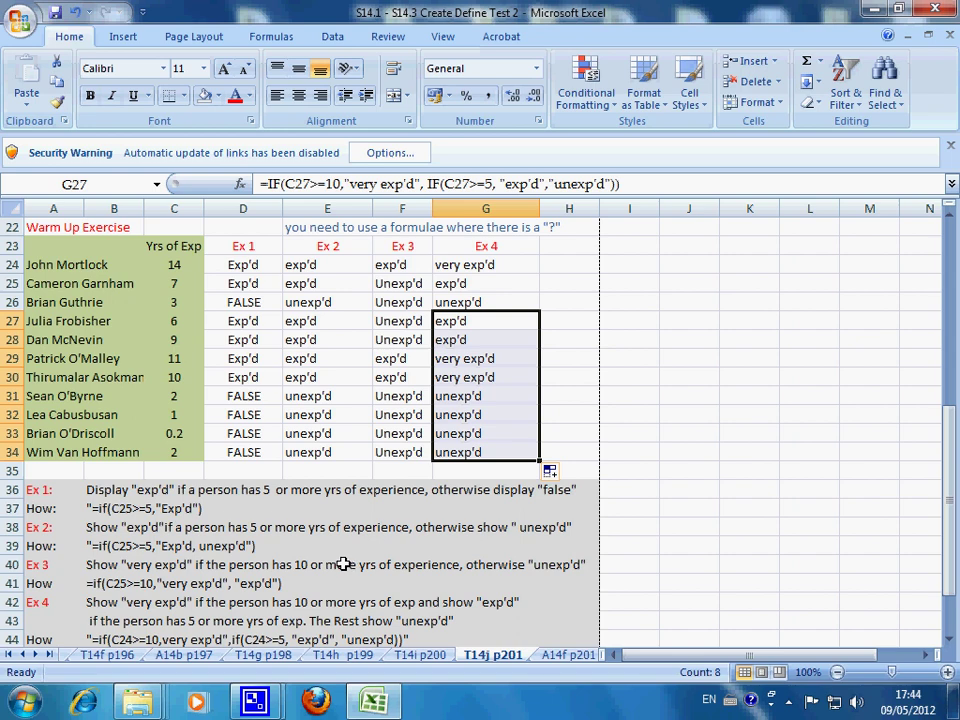
Review the Ex 4 instructions and nested IF example in rows 42 to 44 alongside the Ex 2 and Ex 3 entries
scroll(343, 564, down, 2)
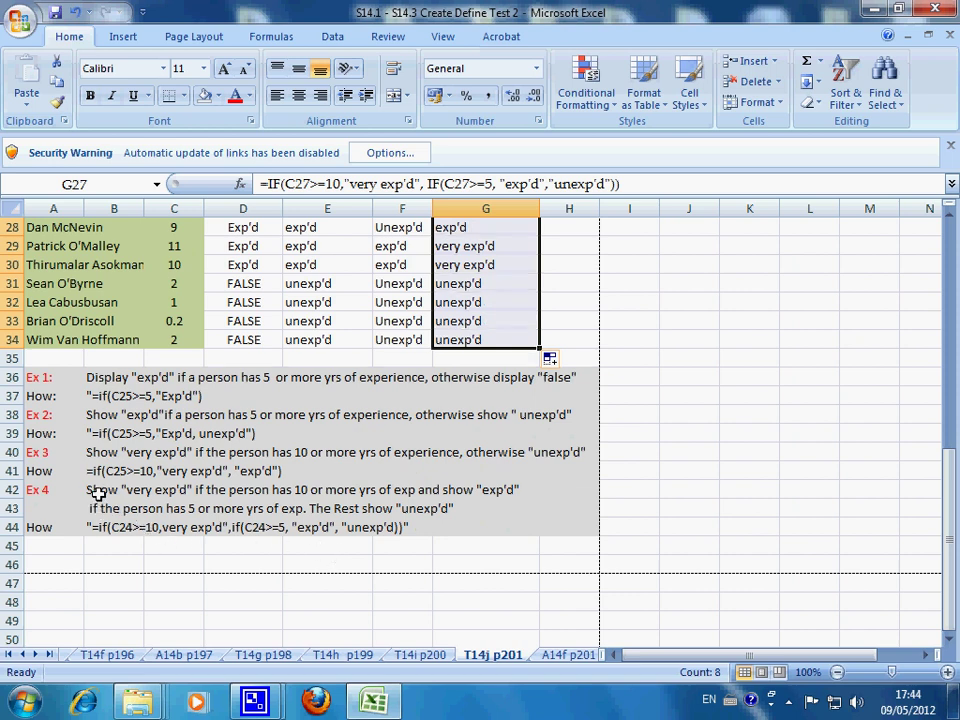
drag(98, 494, 469, 534)
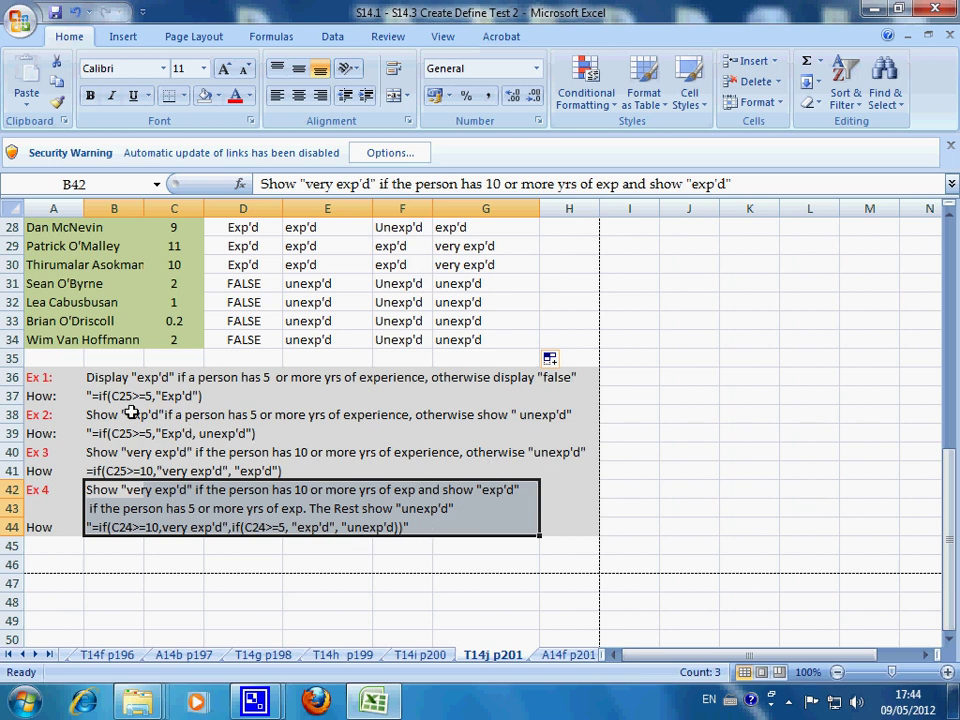
click(45, 415)
click(48, 458)
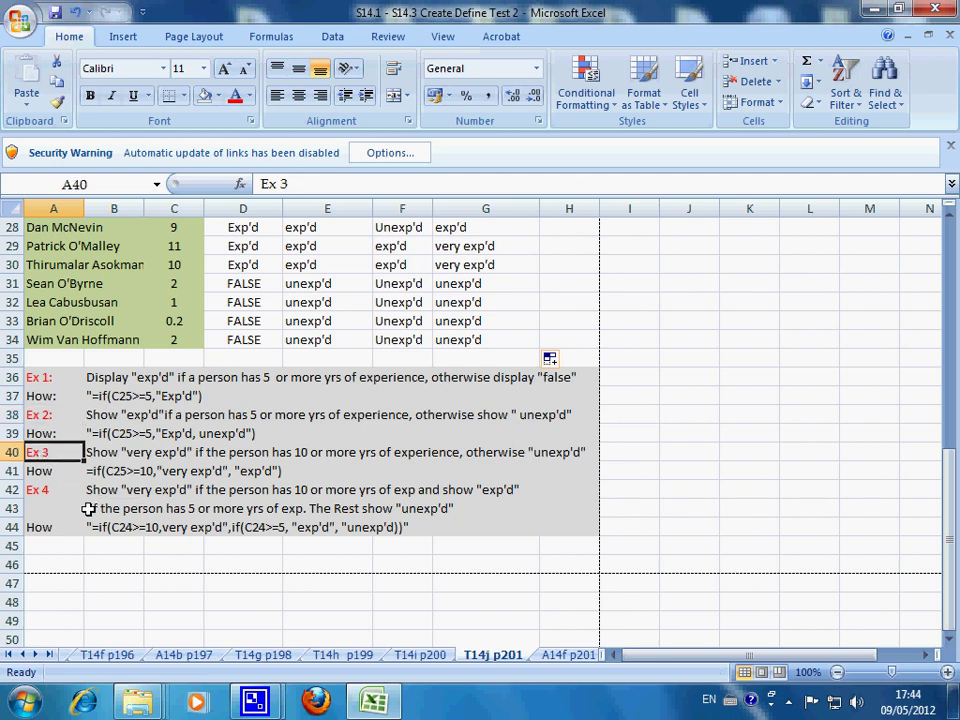
click(52, 490)
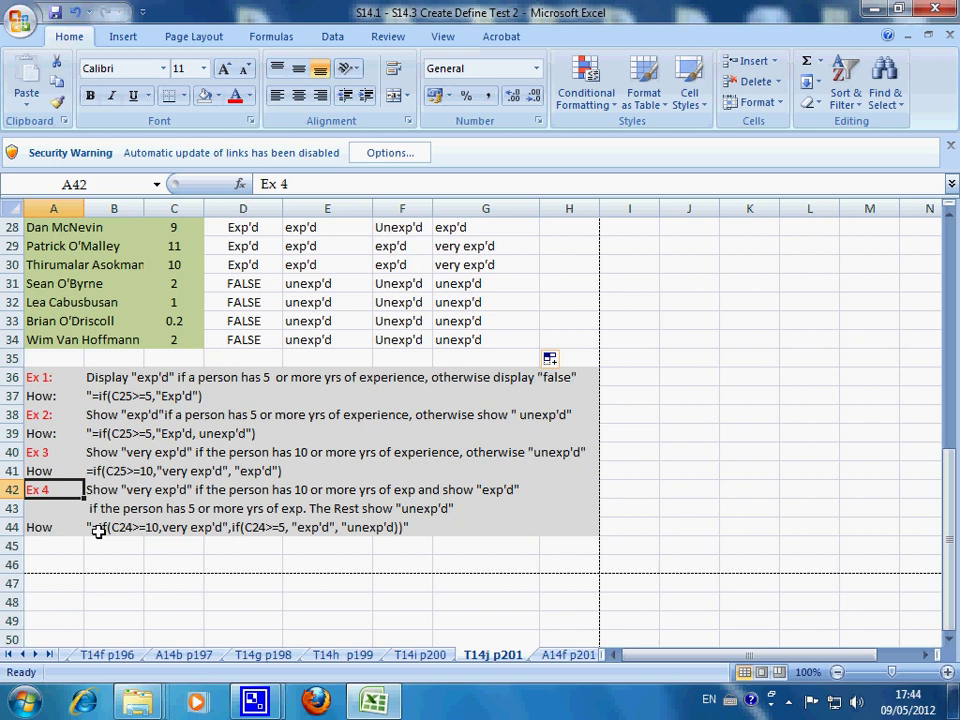
click(46, 414)
click(43, 452)
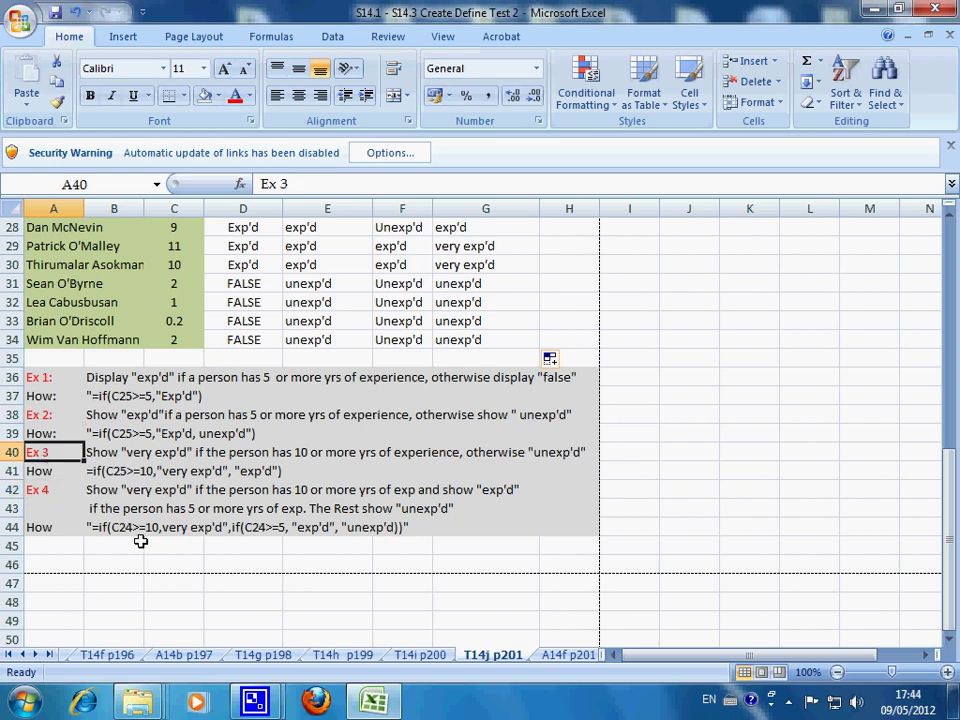
Compare the nested IF example in B44 with the Ex 4 requirement in row 42, checking both conditions and the three result texts
click(104, 528)
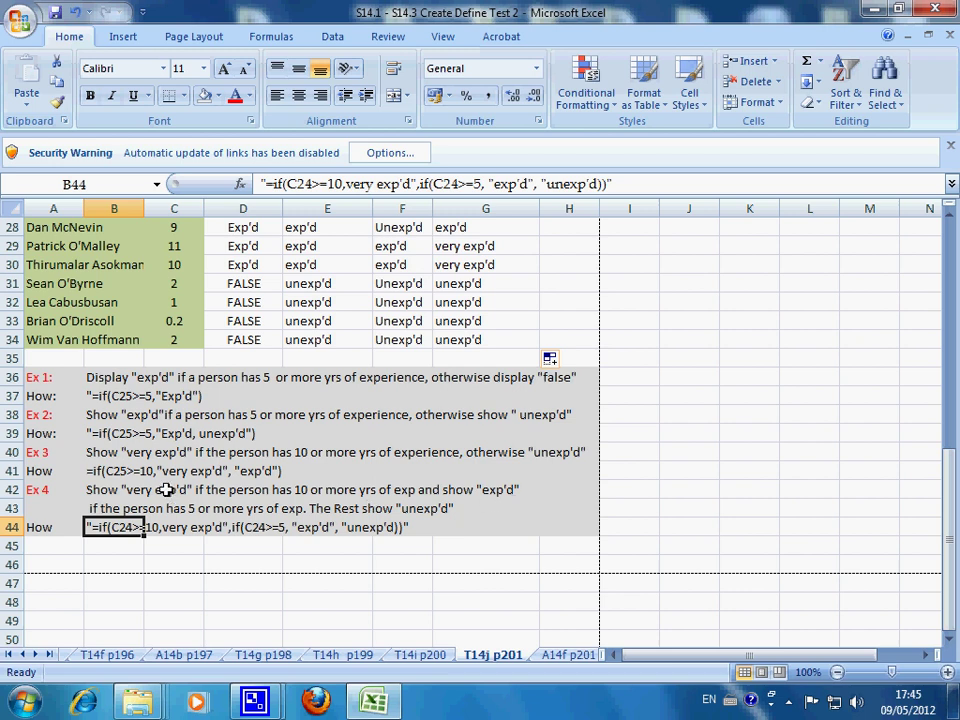
click(167, 489)
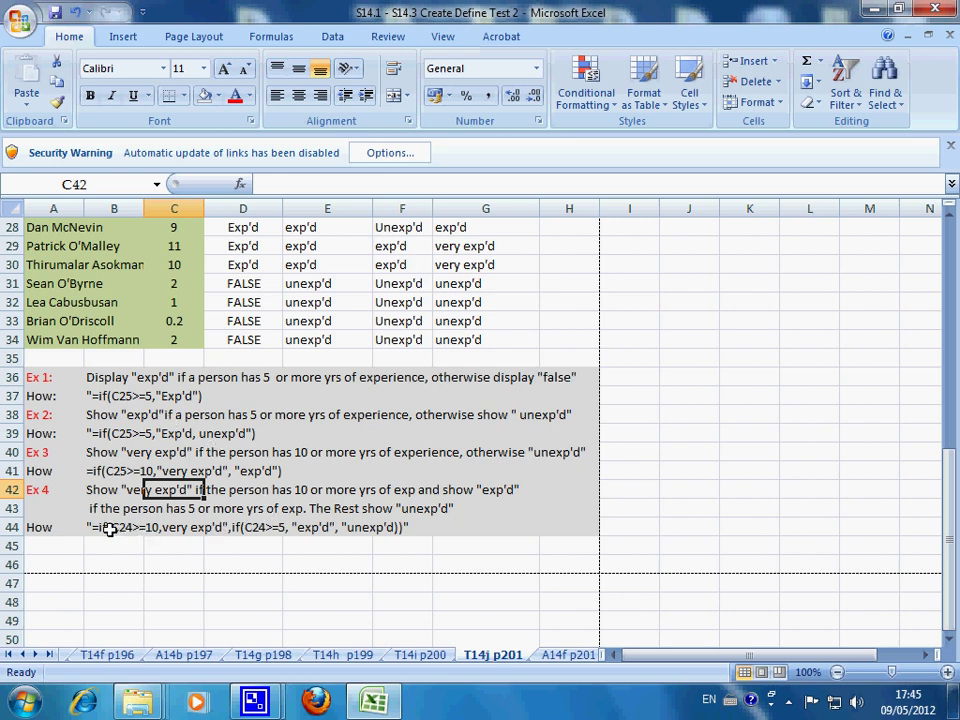
drag(110, 530, 420, 527)
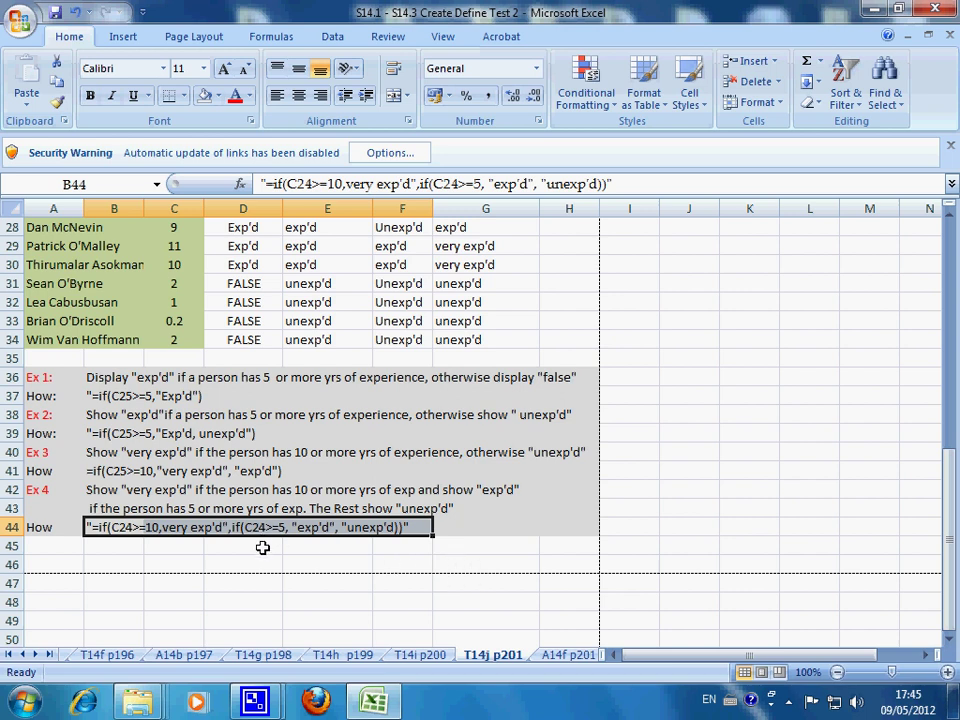
click(398, 541)
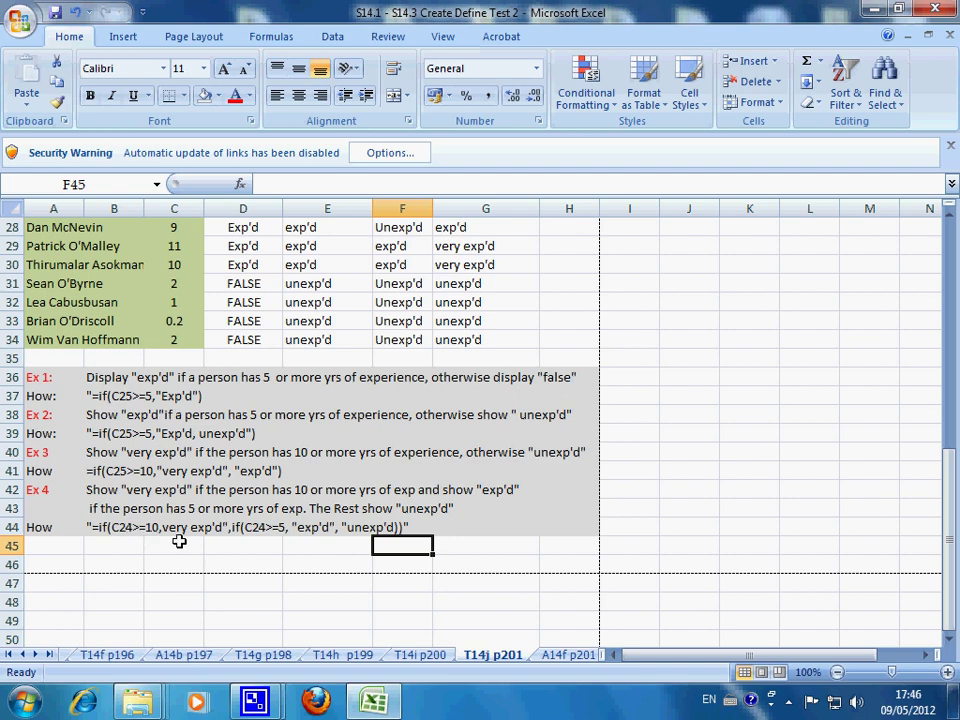
Examine the main task's nested IF example and its plain-language explanation in rows 11 to 17, beside the staff category list
scroll(178, 540, up, 9)
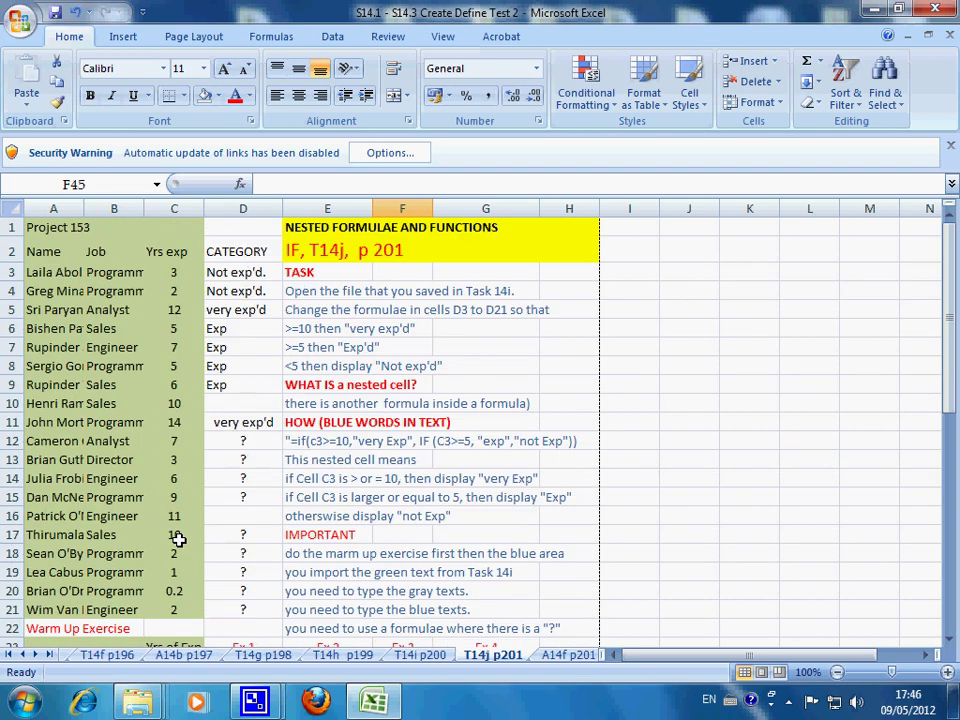
scroll(178, 540, down, 1)
scroll(178, 540, up, 1)
drag(296, 422, 546, 528)
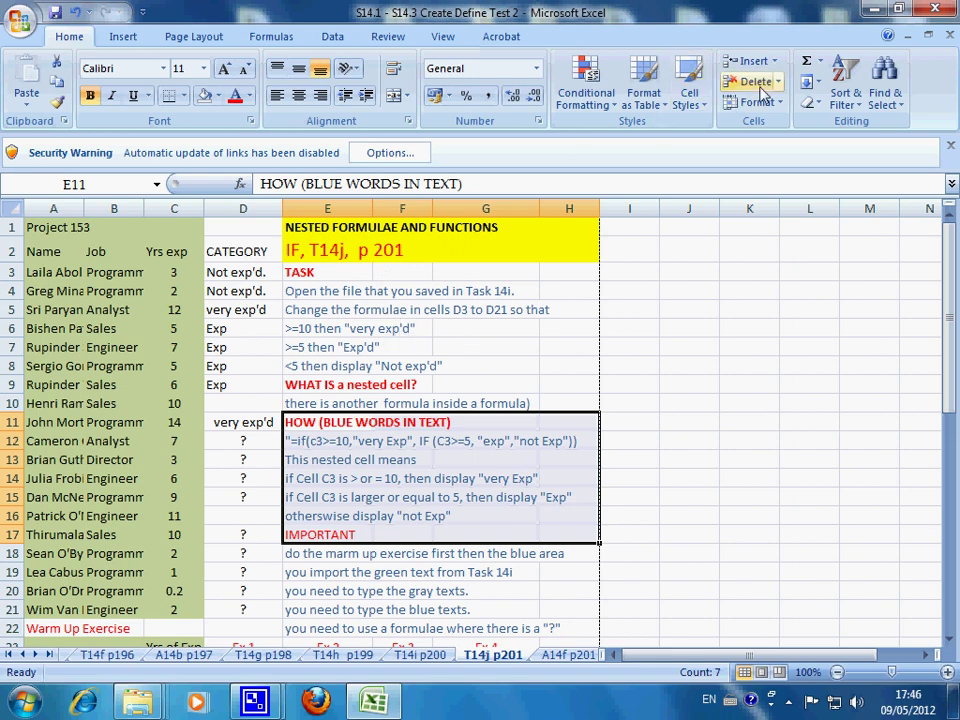
click(872, 14)
click(205, 221)
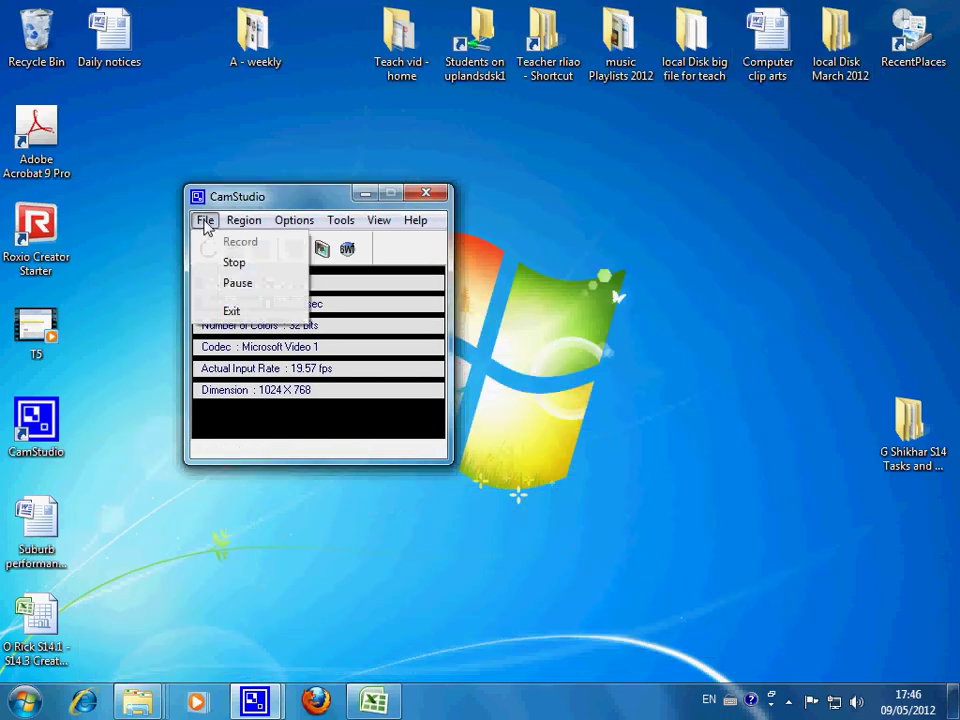